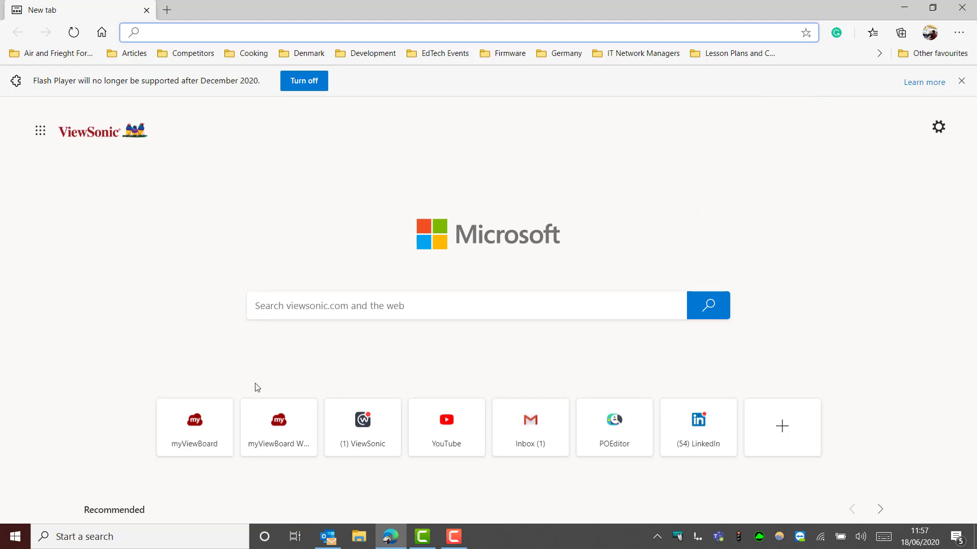
# - Open the myViewBoard site and sign in with the saved gedu-demo-viewsonic.com account
pyautogui.click(197, 419)
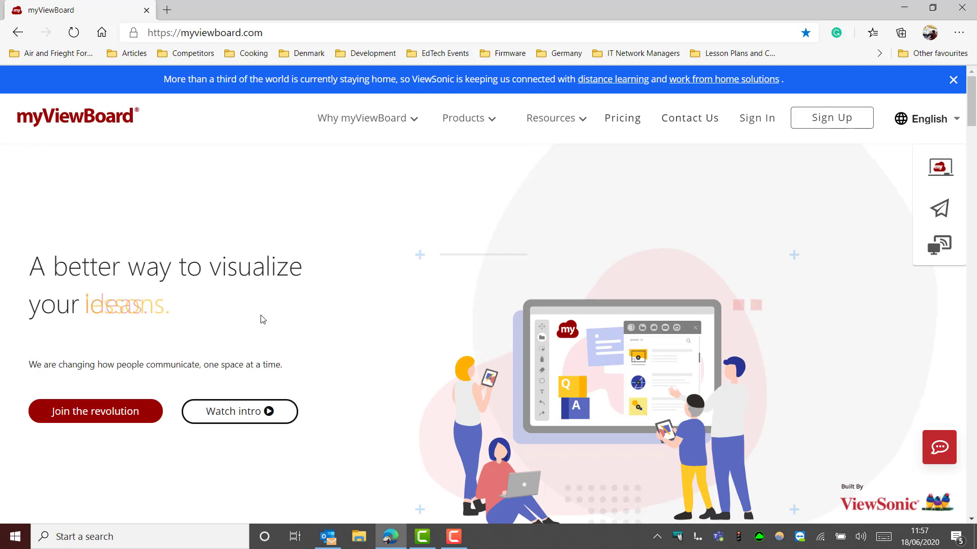
pyautogui.click(754, 123)
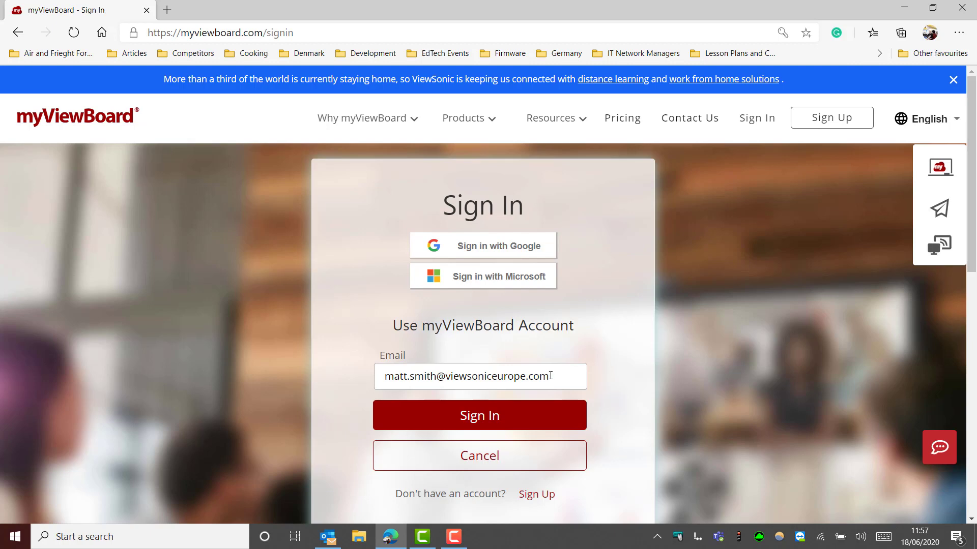
pyautogui.click(549, 378)
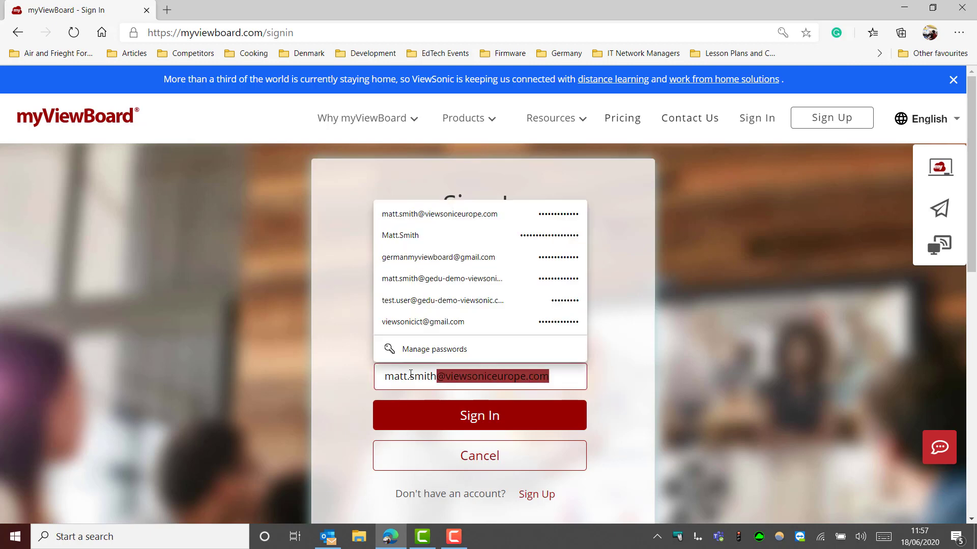
pyautogui.click(449, 279)
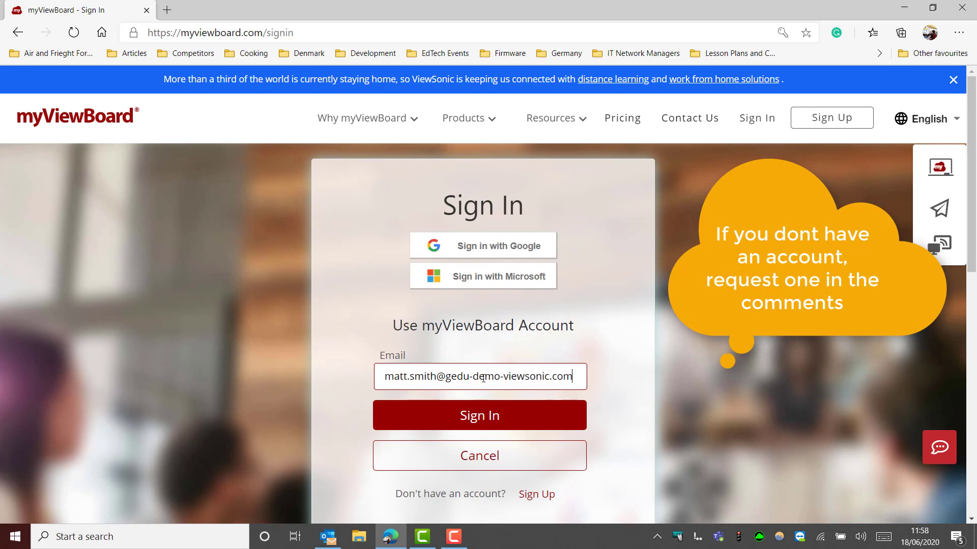
pyautogui.click(468, 414)
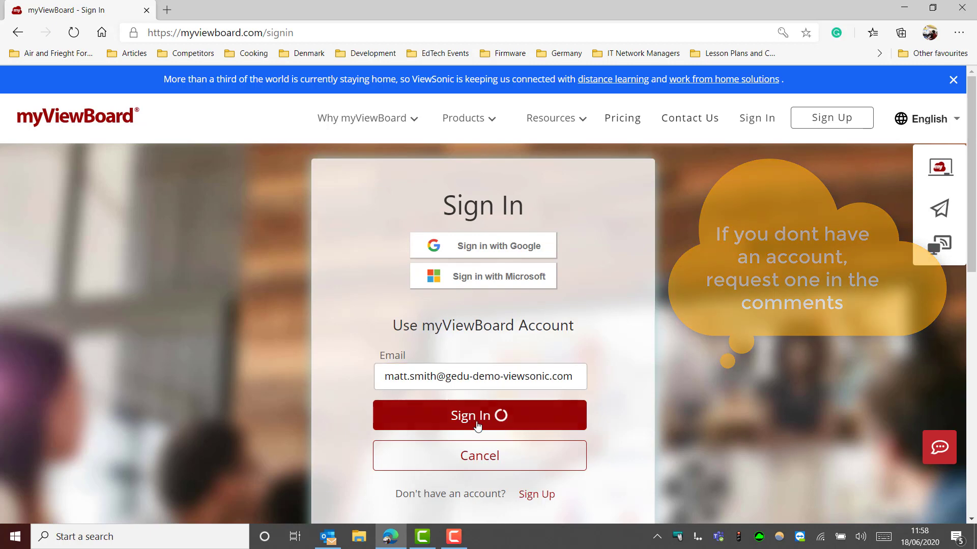
pyautogui.click(479, 469)
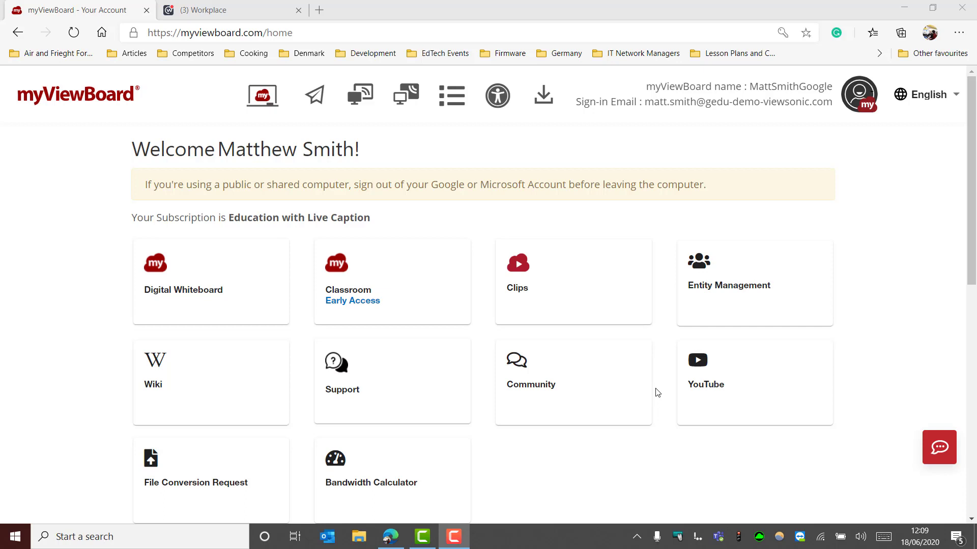
# - Open the Cloud Integrations page of the whiteboard settings
pyautogui.click(502, 107)
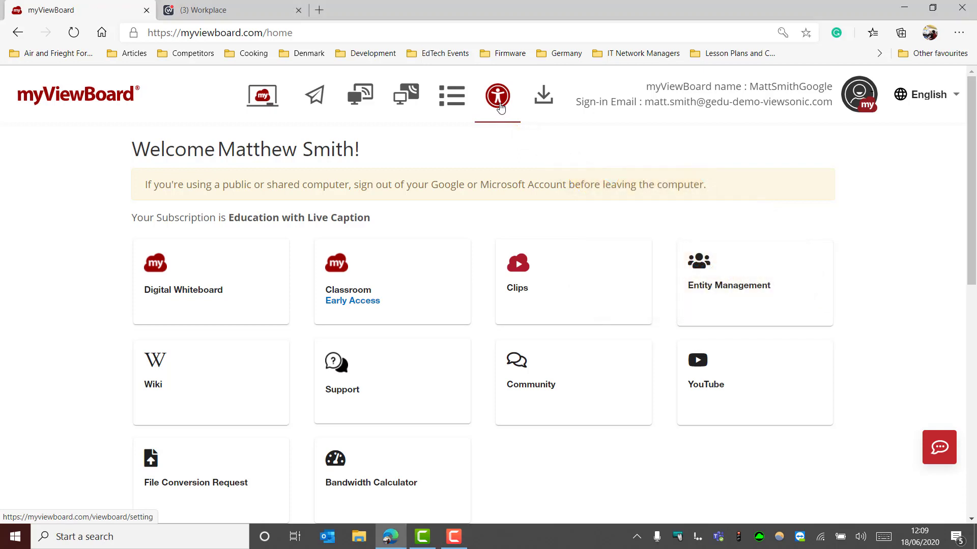
pyautogui.click(500, 107)
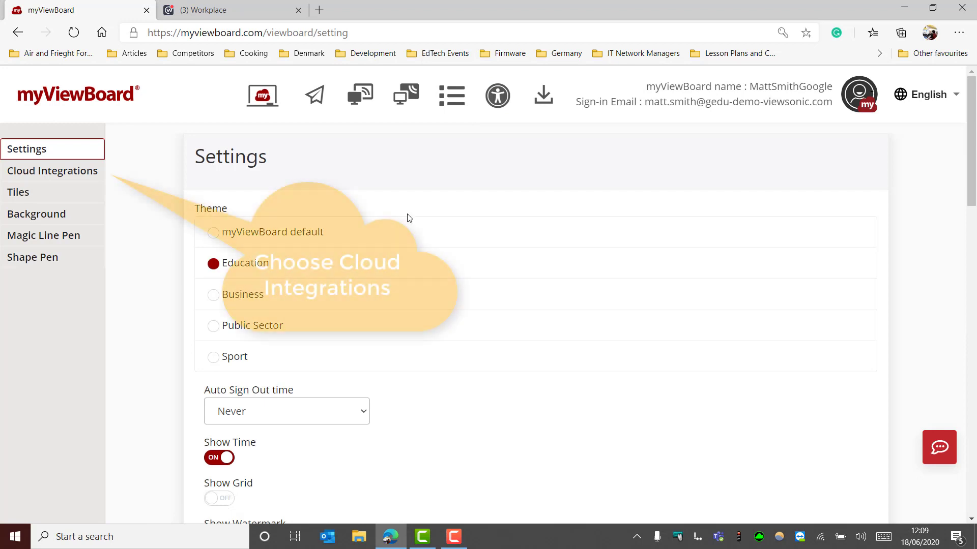
pyautogui.click(68, 178)
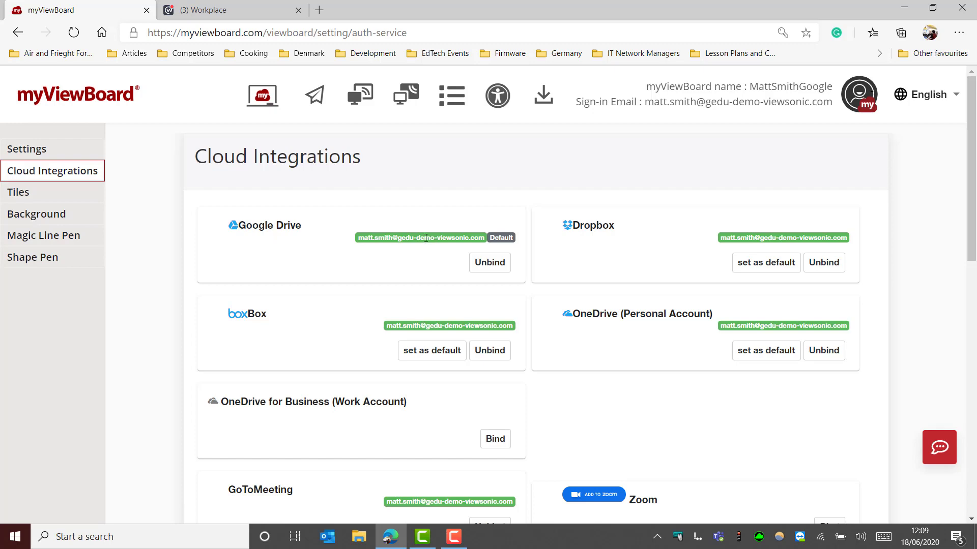
# - Check that the Google Classroom and other cloud bindings use the same e-mail as the signed-in account
pyautogui.scroll(-6, 426, 238)
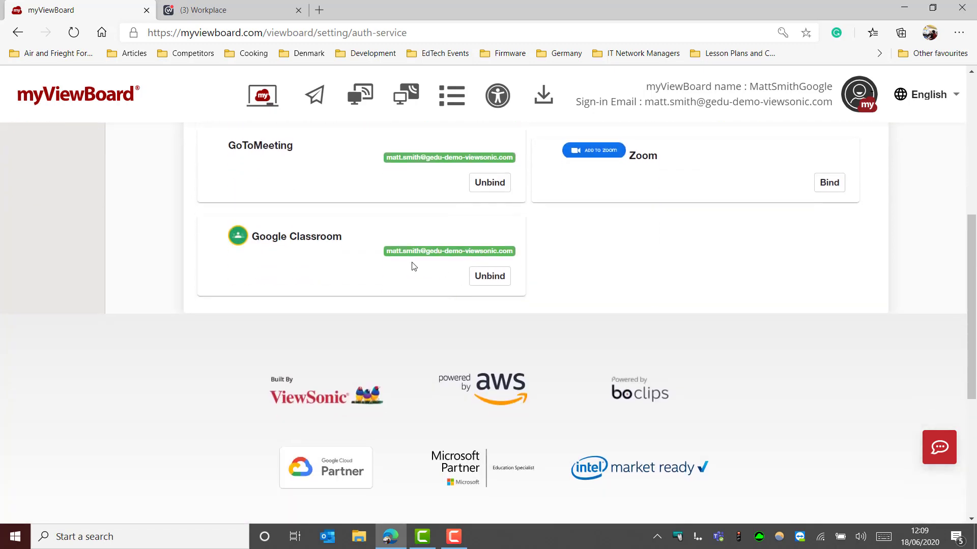
pyautogui.scroll(1, 326, 265)
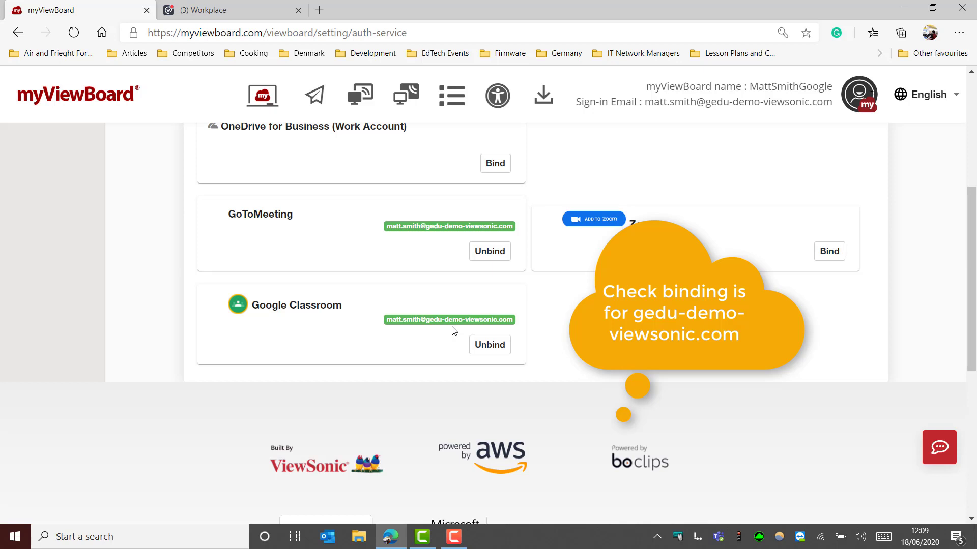
pyautogui.doubleClick(670, 102)
pyautogui.moveTo(723, 104); pyautogui.dragTo(834, 103)
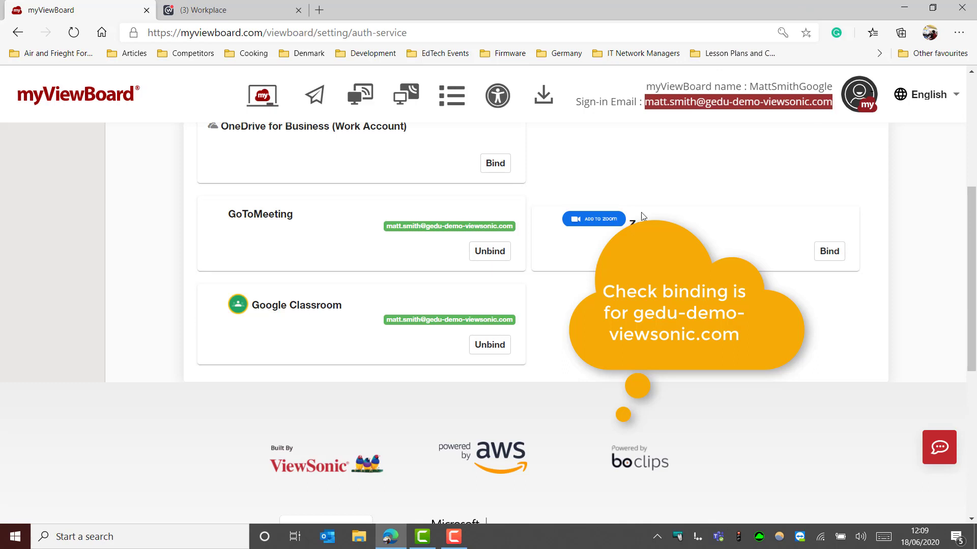
pyautogui.click(514, 322)
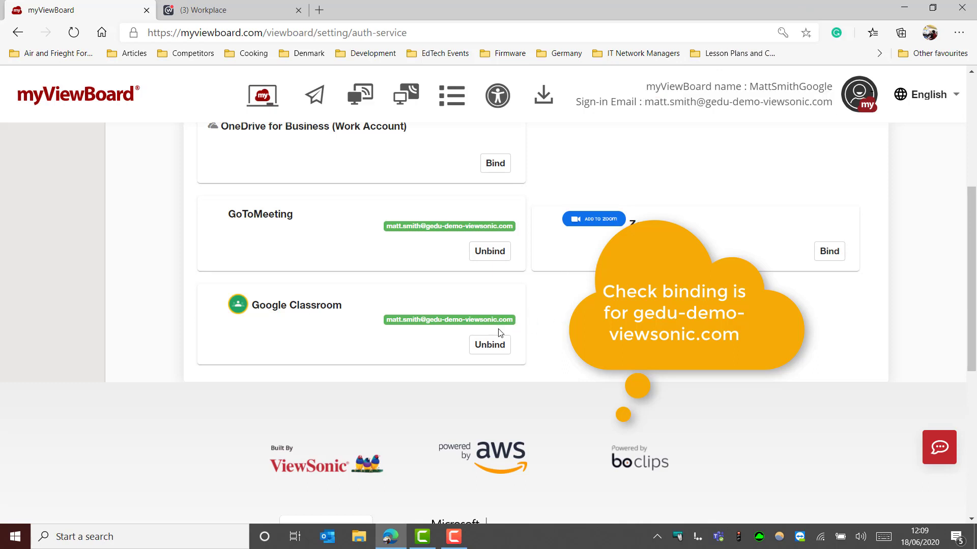
pyautogui.scroll(2, 415, 347)
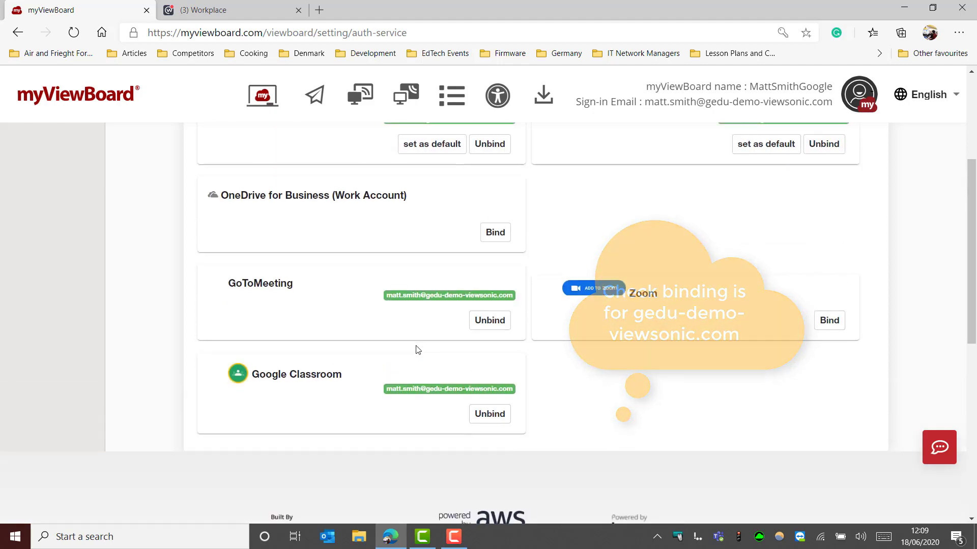
pyautogui.scroll(2, 418, 359)
pyautogui.scroll(4, 418, 359)
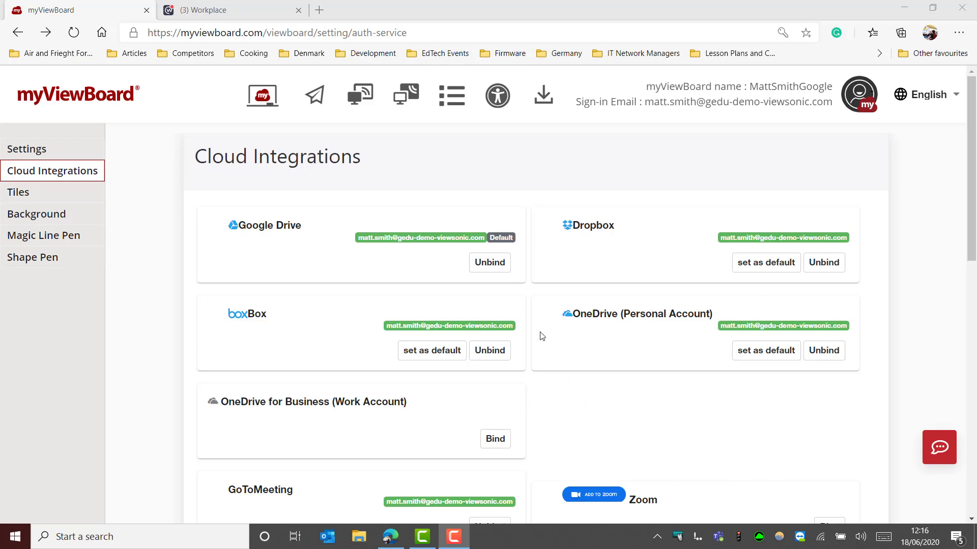
# - Open the Background settings and connect myViewBoard to the gedu-demo-viewsonic.com Google account
pyautogui.click(65, 216)
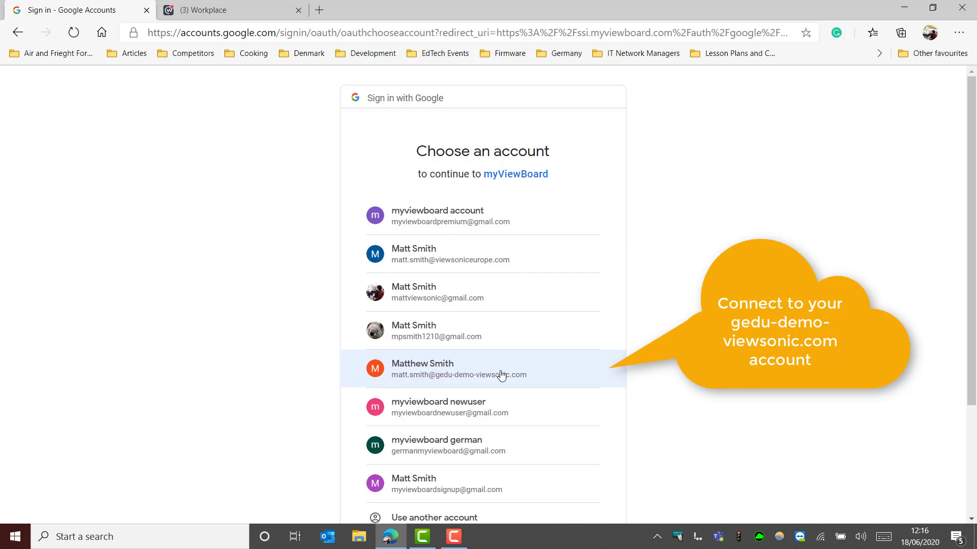
pyautogui.click(501, 376)
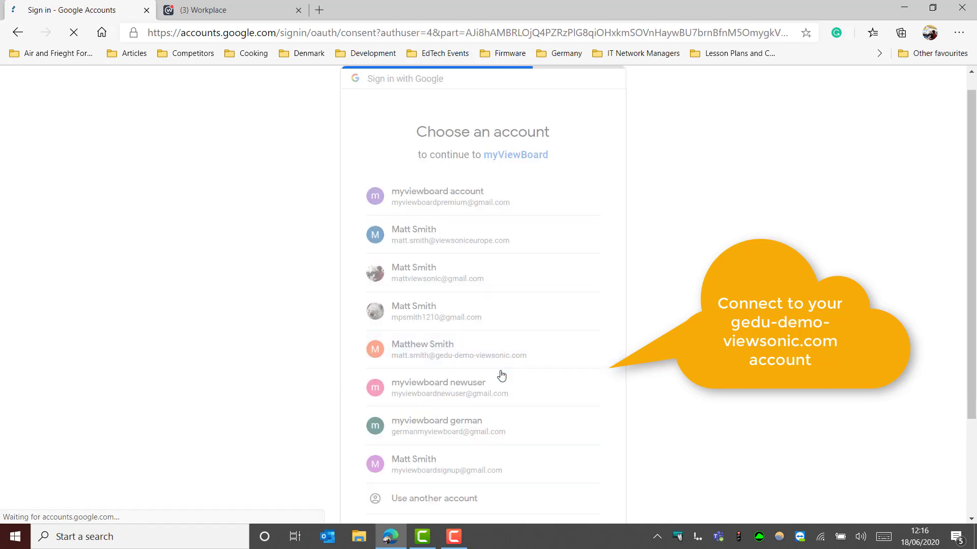
pyautogui.click(579, 433)
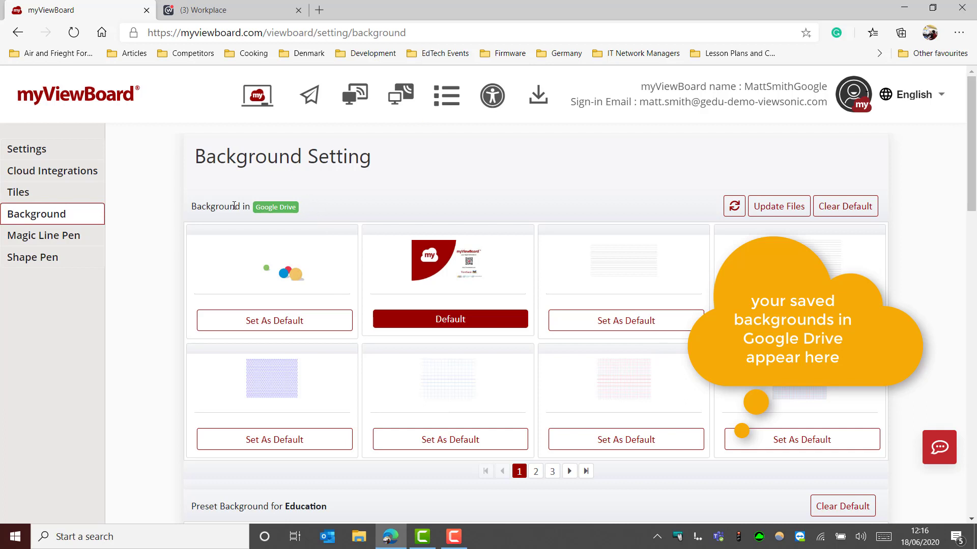
# - Open the Background folder in Google Drive, switching to the gedu-demo-viewsonic.com account, and look through its files
pyautogui.click(281, 214)
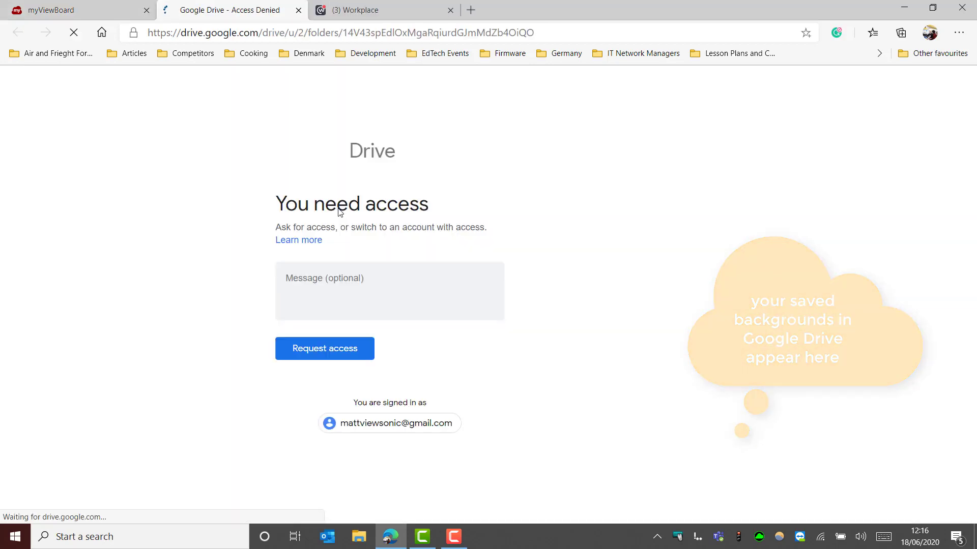
pyautogui.click(435, 423)
pyautogui.click(465, 354)
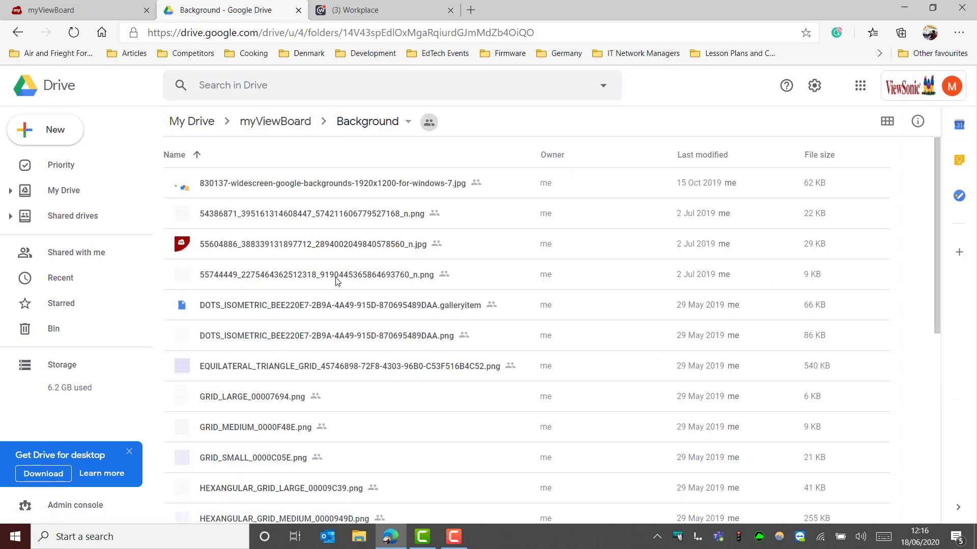
pyautogui.scroll(-7, 335, 278)
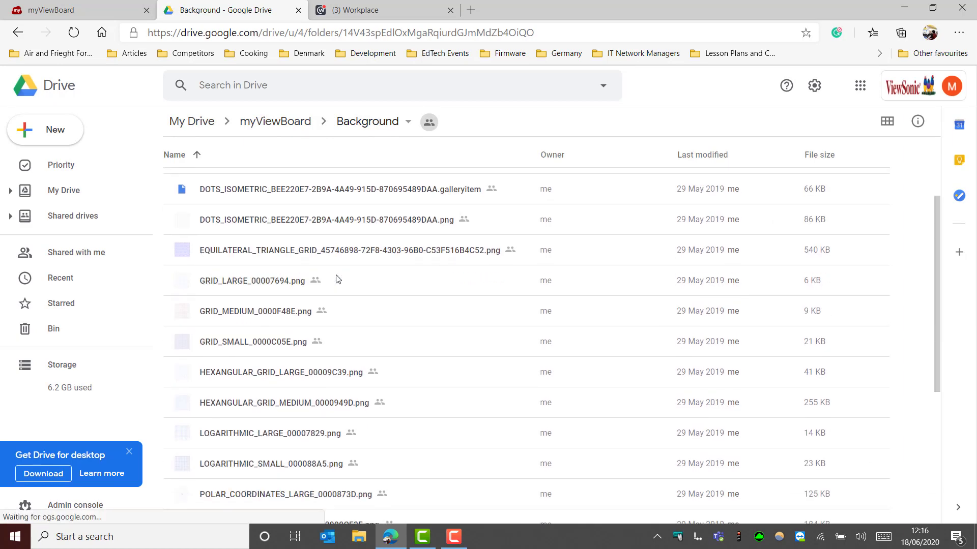
pyautogui.scroll(7, 335, 279)
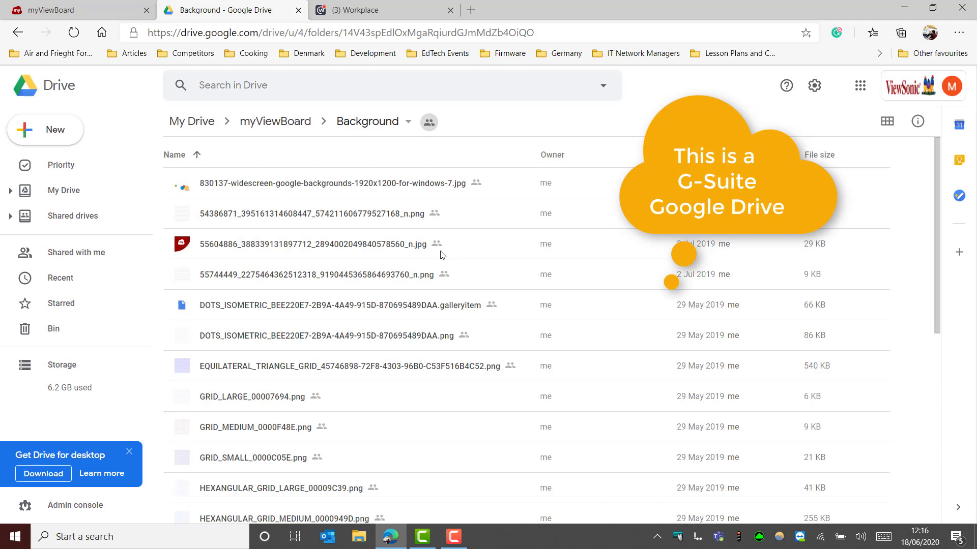
pyautogui.scroll(-3, 432, 256)
pyautogui.scroll(-4, 432, 256)
pyautogui.scroll(7, 430, 257)
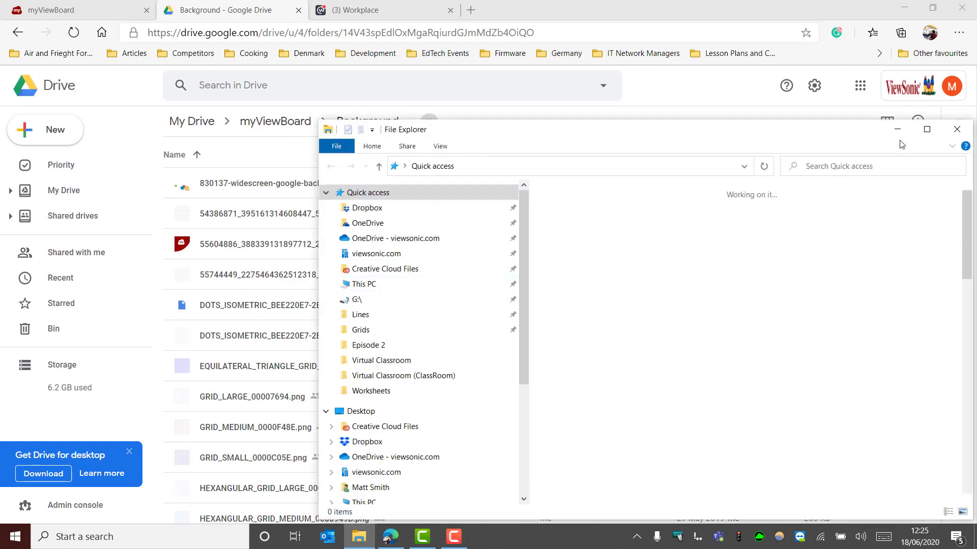
# - In File Explorer, open OneDrive - viewsonic.com > myViewBoard Live Streaming > Virtual Classroom (ClassRoom) > Worksheets > Episode 2 > Jpg
pyautogui.doubleClick(842, 147)
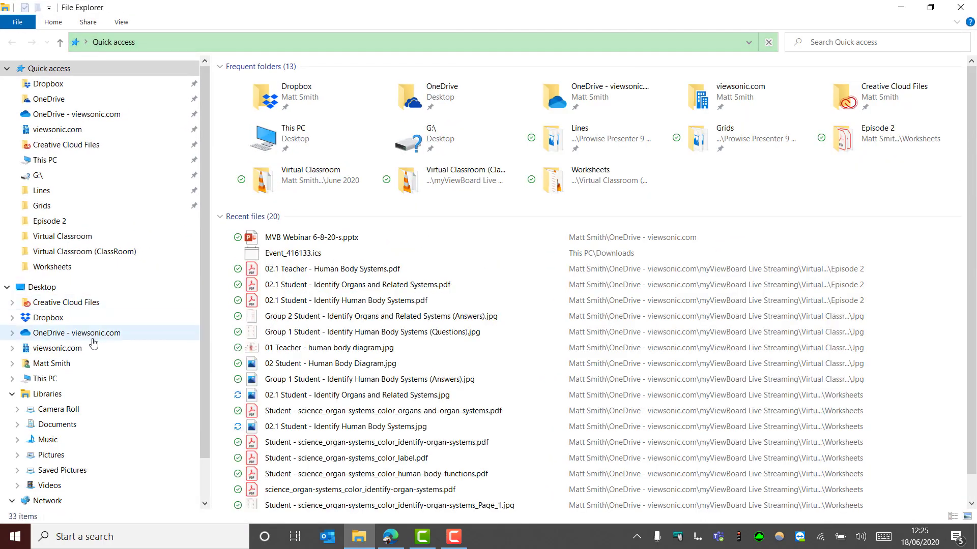
pyautogui.click(102, 333)
pyautogui.scroll(-12, 356, 313)
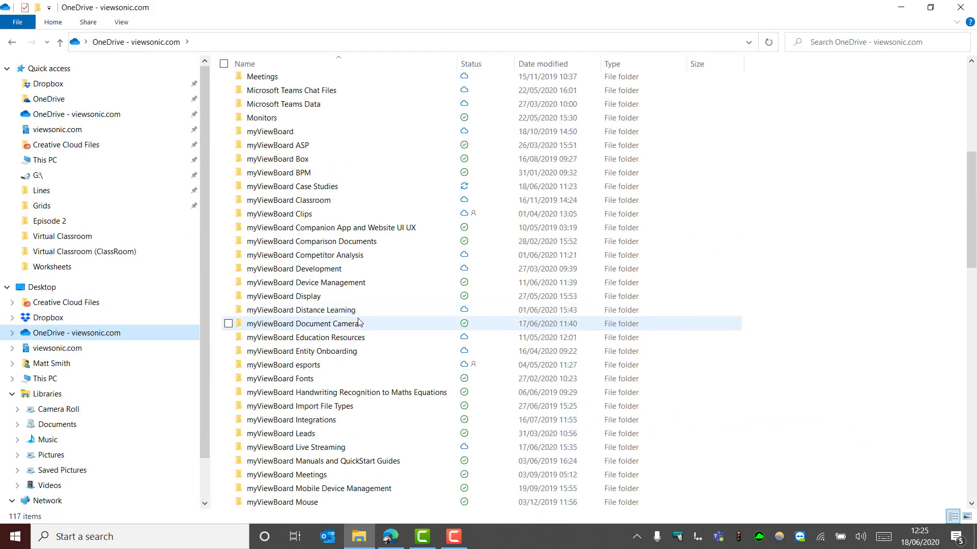
pyautogui.doubleClick(325, 283)
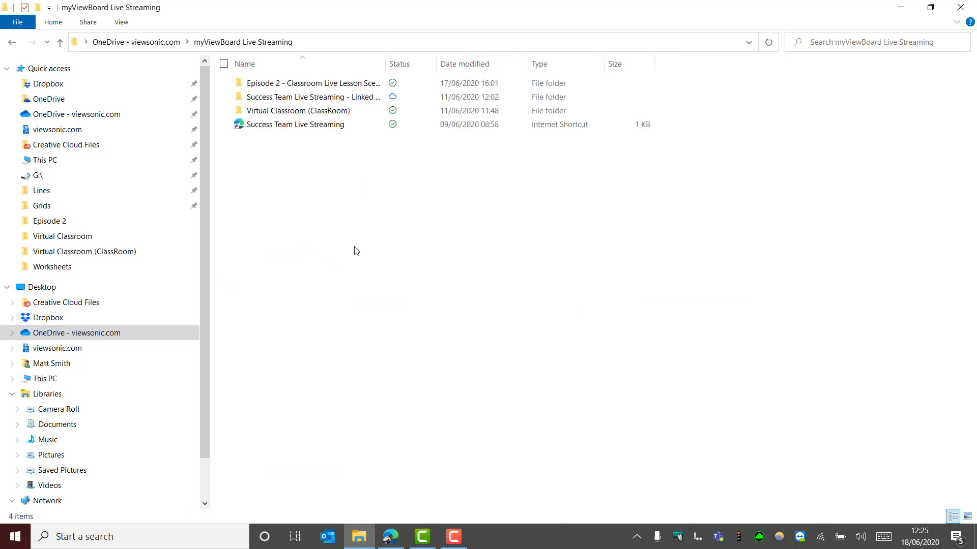
pyautogui.doubleClick(321, 110)
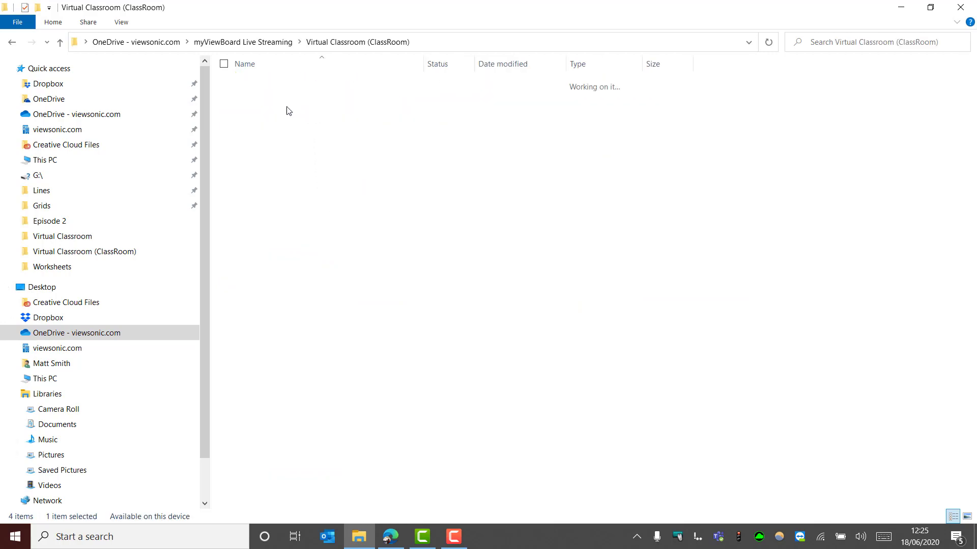
pyautogui.doubleClick(269, 111)
pyautogui.doubleClick(266, 84)
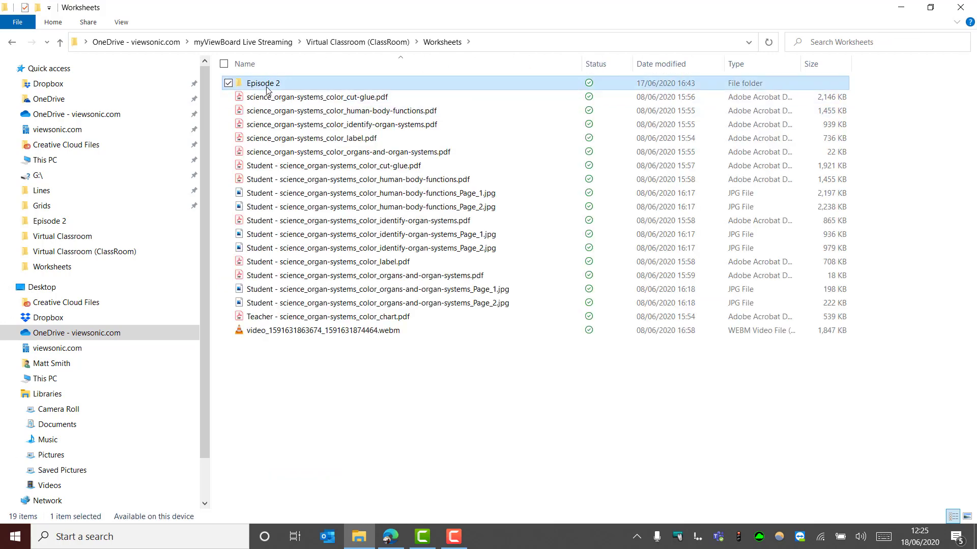
pyautogui.click(270, 86)
pyautogui.doubleClick(270, 85)
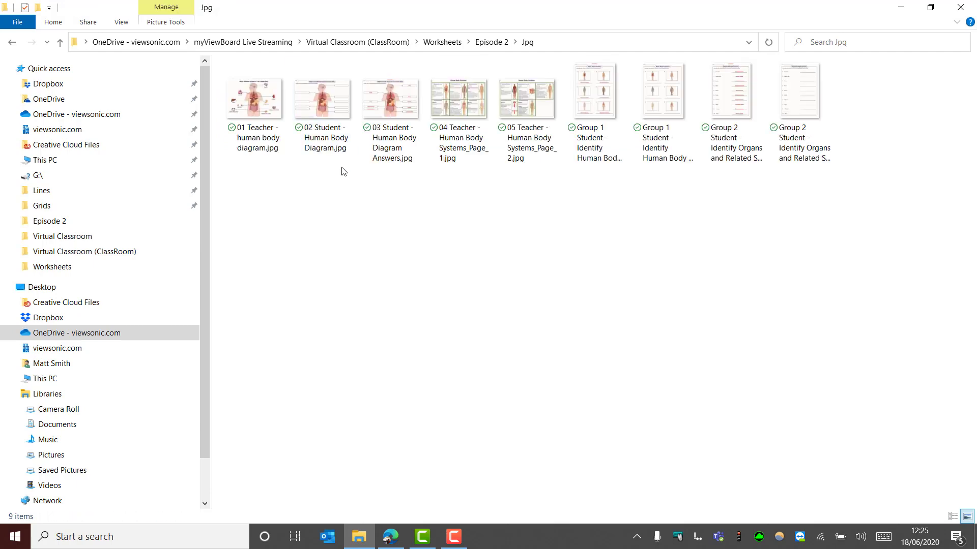
# - Upload all nine worksheet images from the Jpg folder to the Background folder in Google Drive and collapse the upload list
pyautogui.moveTo(378, 11); pyautogui.dragTo(492, 113)
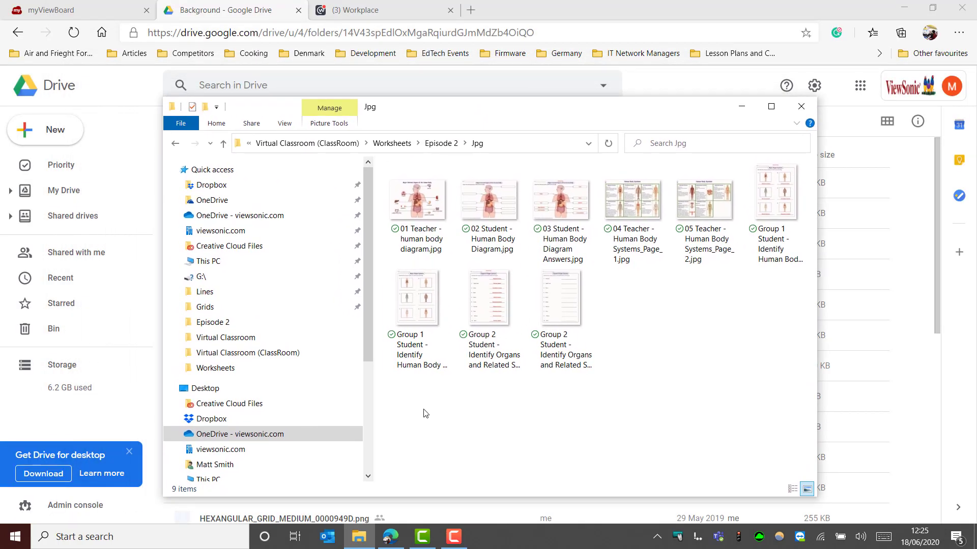
pyautogui.moveTo(407, 411); pyautogui.dragTo(788, 221)
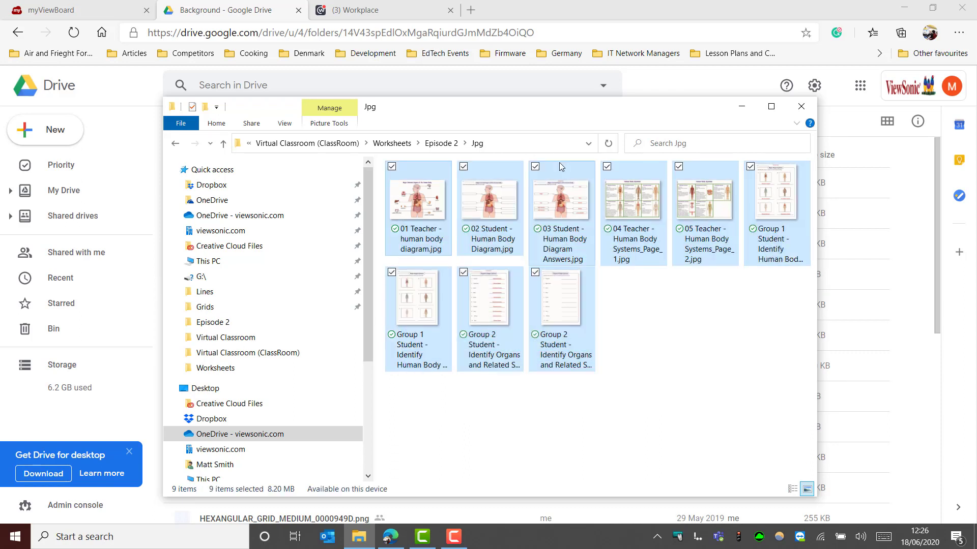
pyautogui.moveTo(506, 120); pyautogui.dragTo(490, 295)
pyautogui.moveTo(485, 386); pyautogui.dragTo(534, 261)
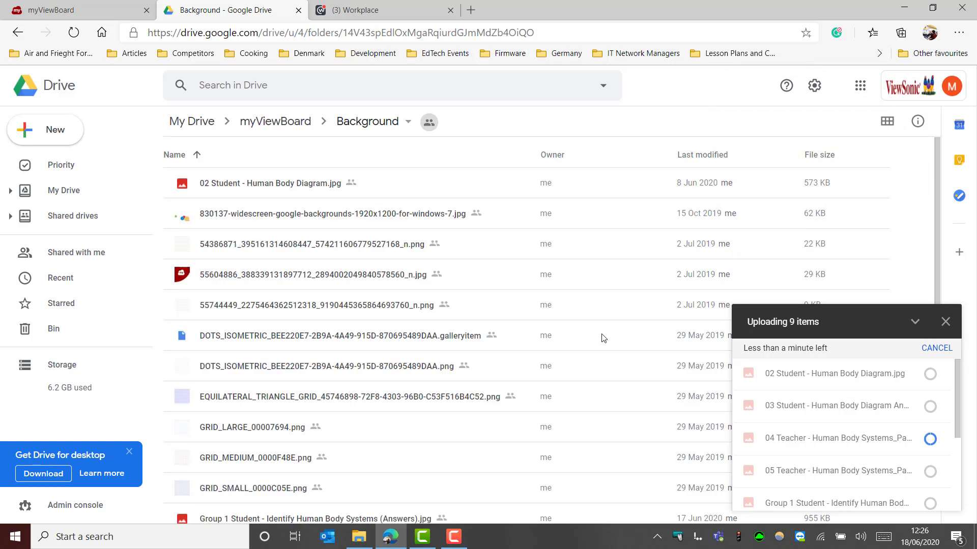
pyautogui.click(915, 340)
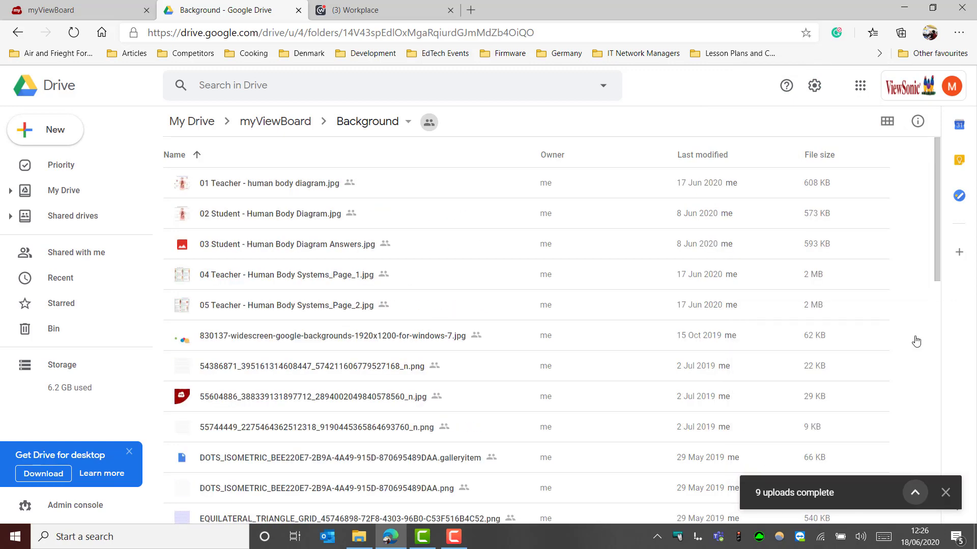
# - Go from the Background folder up to the My Drive root
pyautogui.click(277, 123)
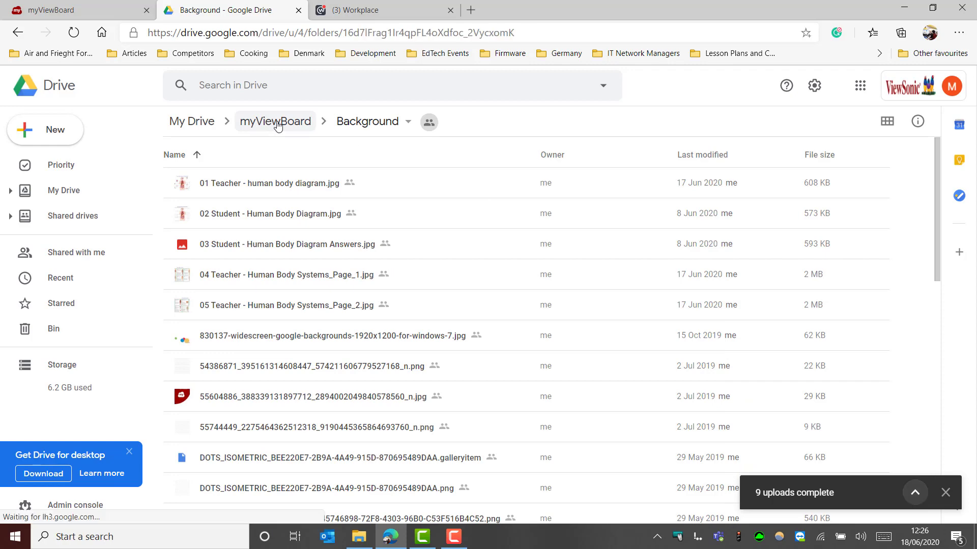
pyautogui.click(205, 122)
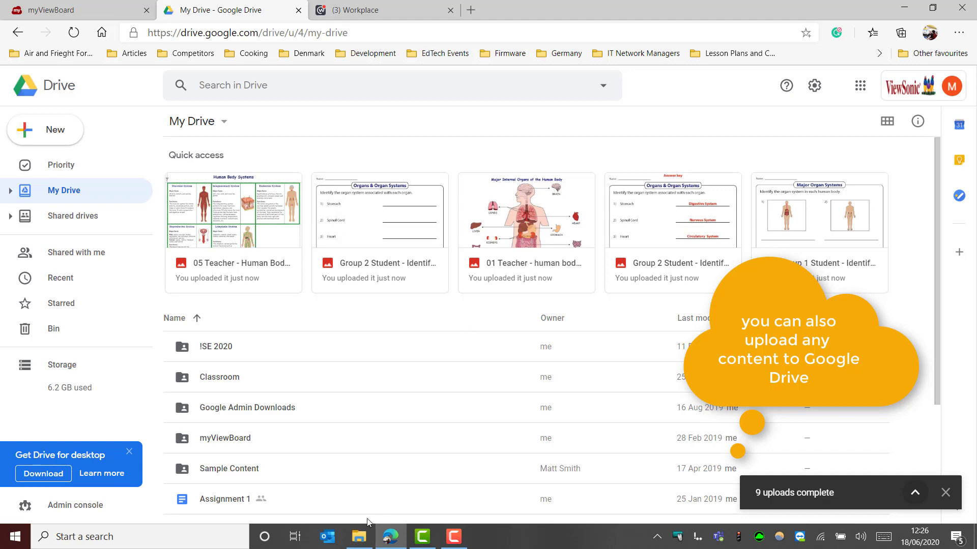
# - Upload the four worksheet PDFs from the local Episode 2 folder to the My Drive root and collapse the upload list
pyautogui.click(359, 536)
pyautogui.click(438, 333)
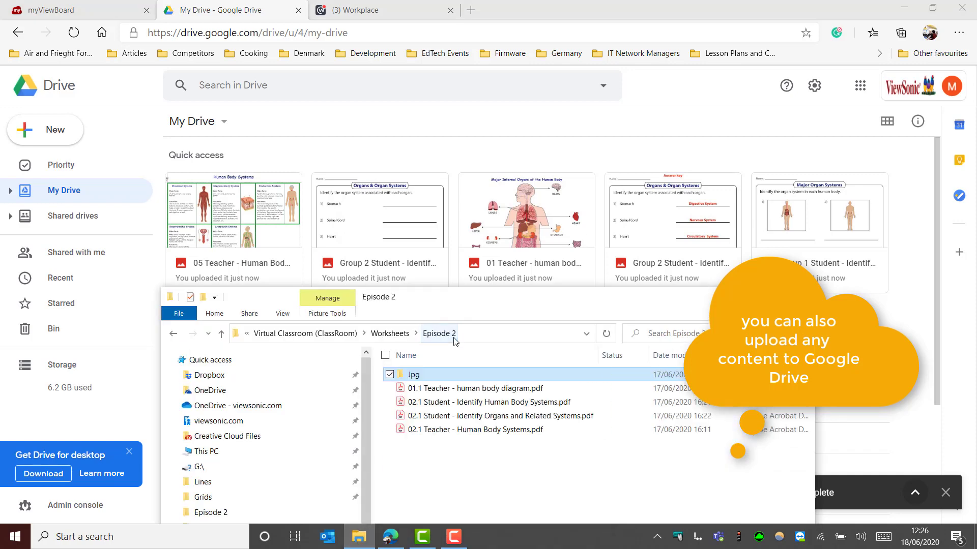
pyautogui.moveTo(484, 469); pyautogui.dragTo(485, 387)
pyautogui.moveTo(487, 430); pyautogui.dragTo(887, 351)
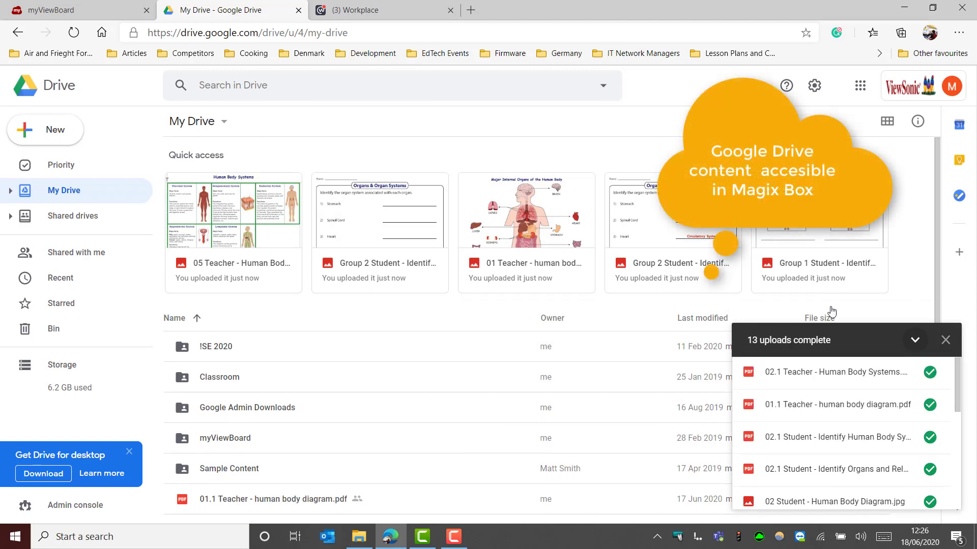
pyautogui.click(913, 340)
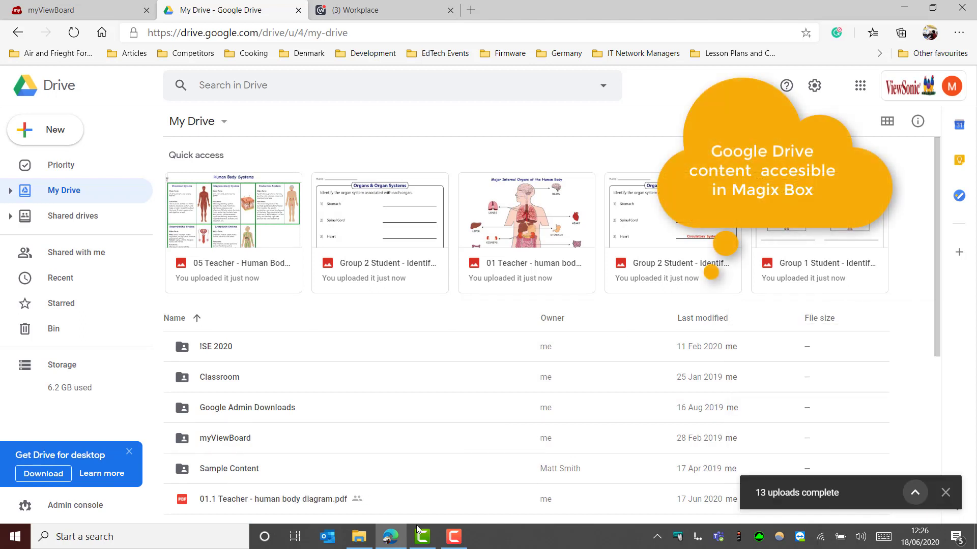
# - Upload the entire Episode 2 folder from Worksheets in File Explorer to the My Drive root and collapse the upload list
pyautogui.click(359, 537)
pyautogui.click(394, 333)
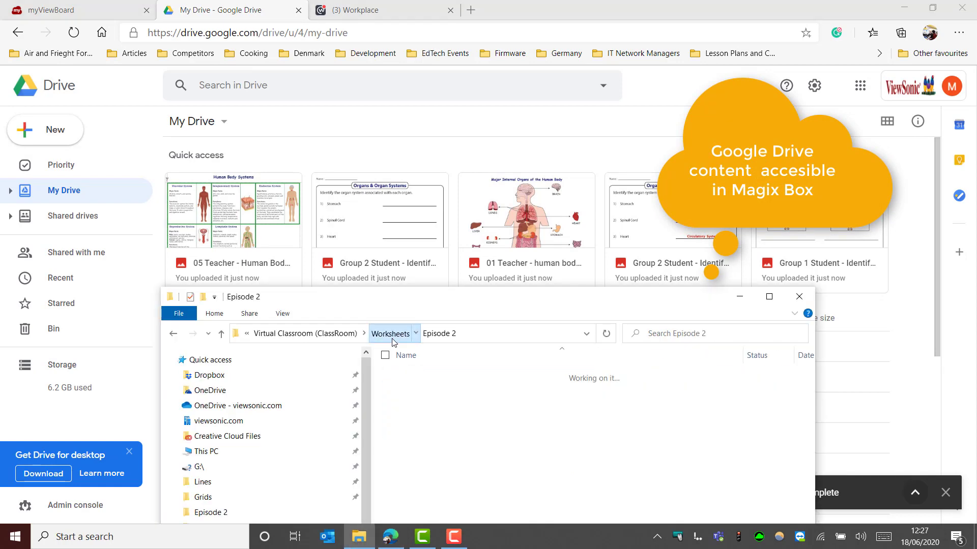
pyautogui.moveTo(438, 379); pyautogui.dragTo(894, 347)
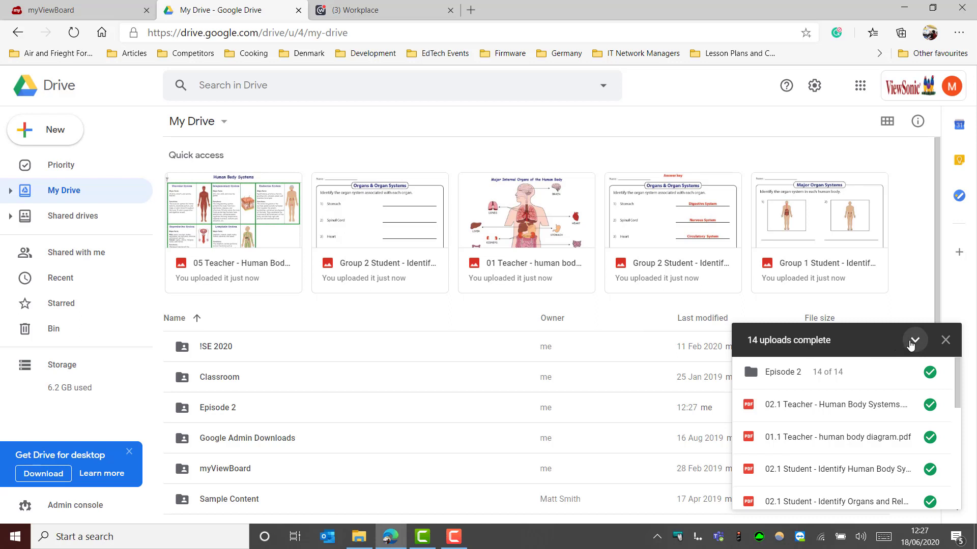
pyautogui.click(914, 340)
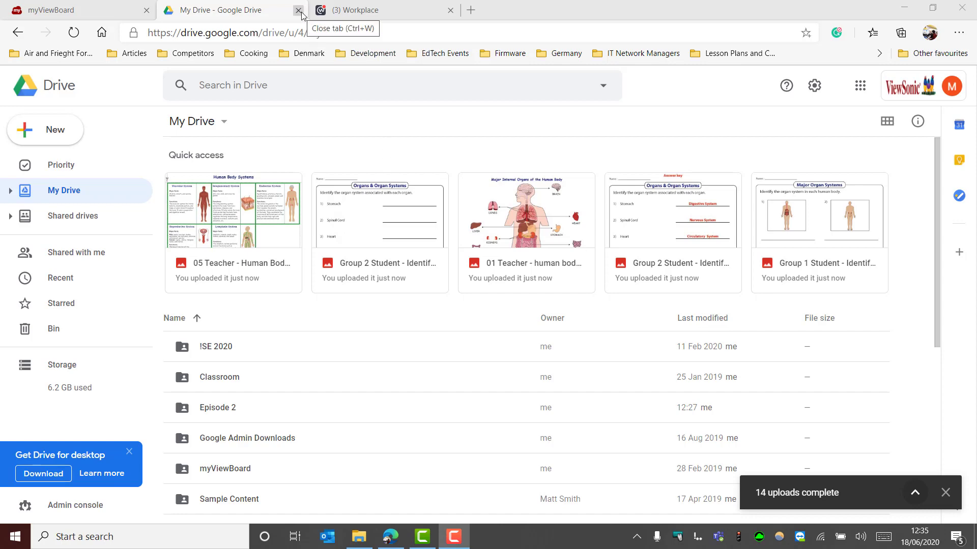
# - Return to the myViewBoard account page, launch Classroom, and open the Google Drive content in the Magic Box
pyautogui.click(105, 14)
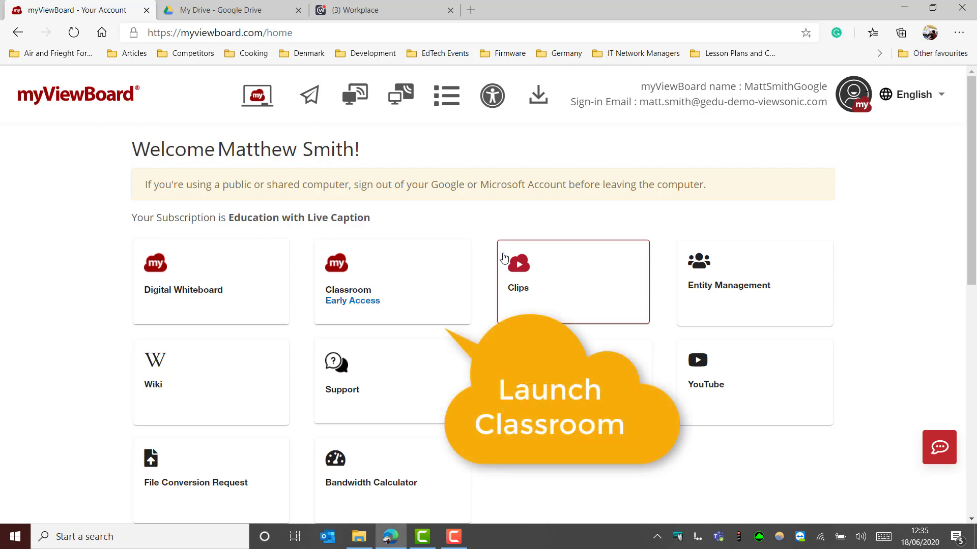
pyautogui.click(432, 283)
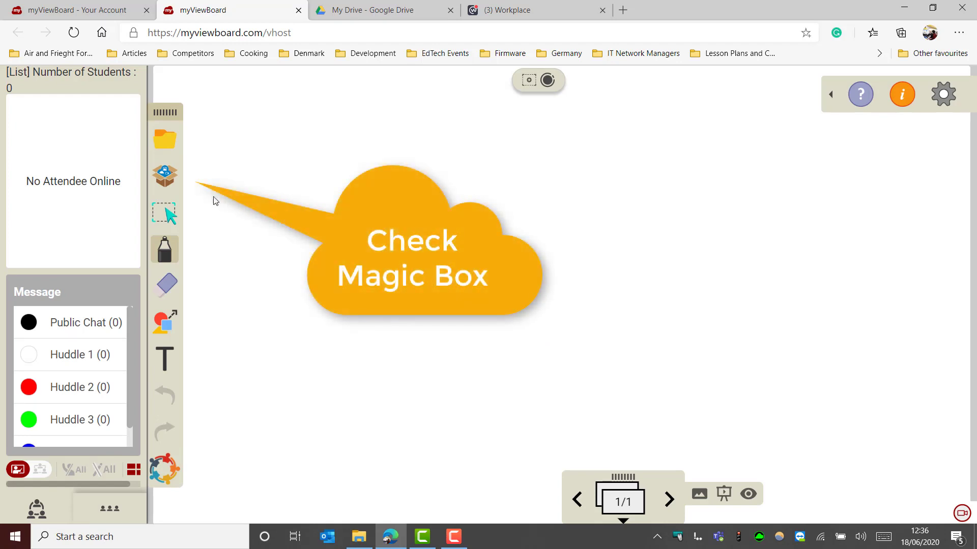
pyautogui.click(166, 183)
pyautogui.click(232, 155)
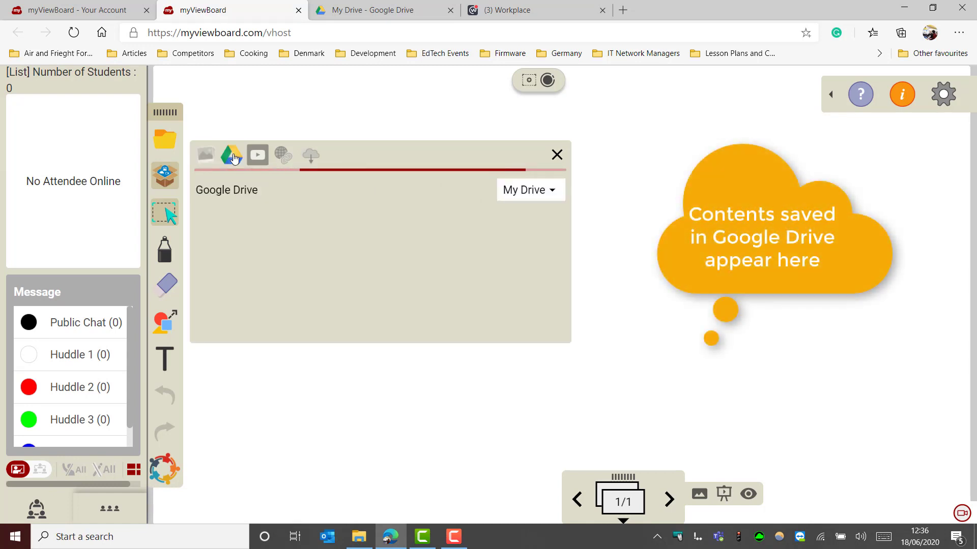
# - Look through the Drive root, the Episode 2 folder and its Jpg subfolder in the Magic Box, and close it
pyautogui.scroll(-2, 366, 297)
pyautogui.scroll(-2, 366, 298)
pyautogui.scroll(3, 366, 234)
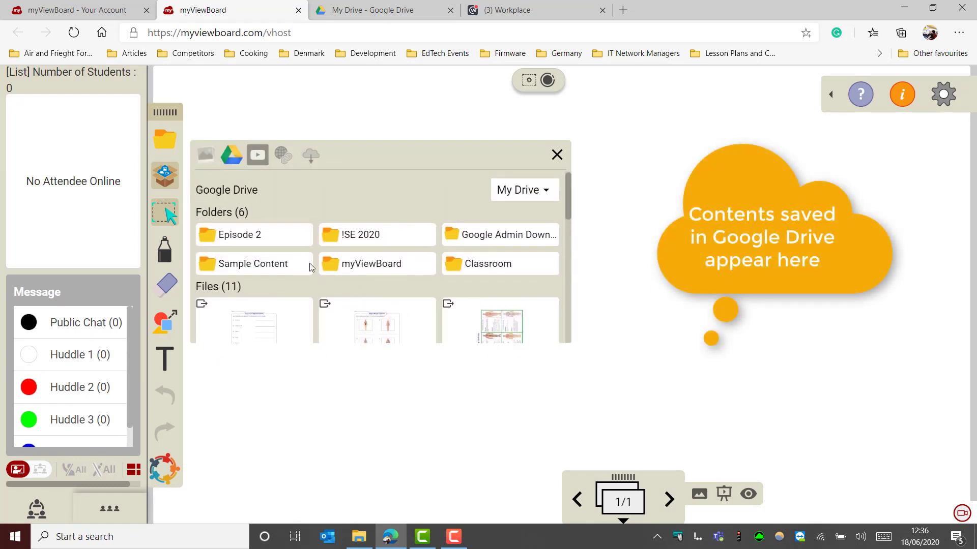
pyautogui.click(260, 236)
pyautogui.scroll(-1, 321, 238)
pyautogui.scroll(-2, 322, 235)
pyautogui.scroll(3, 322, 234)
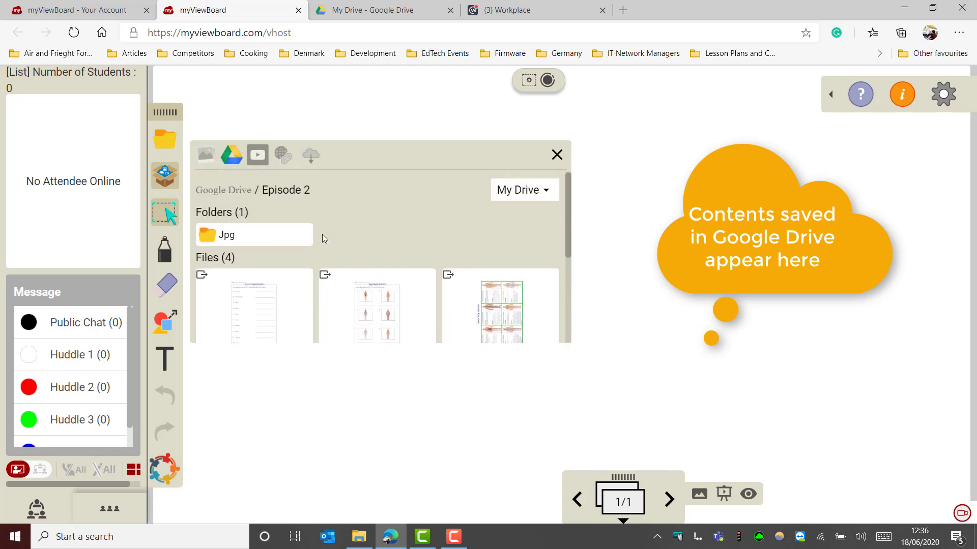
pyautogui.scroll(-2, 322, 234)
pyautogui.scroll(2, 275, 245)
pyautogui.click(282, 239)
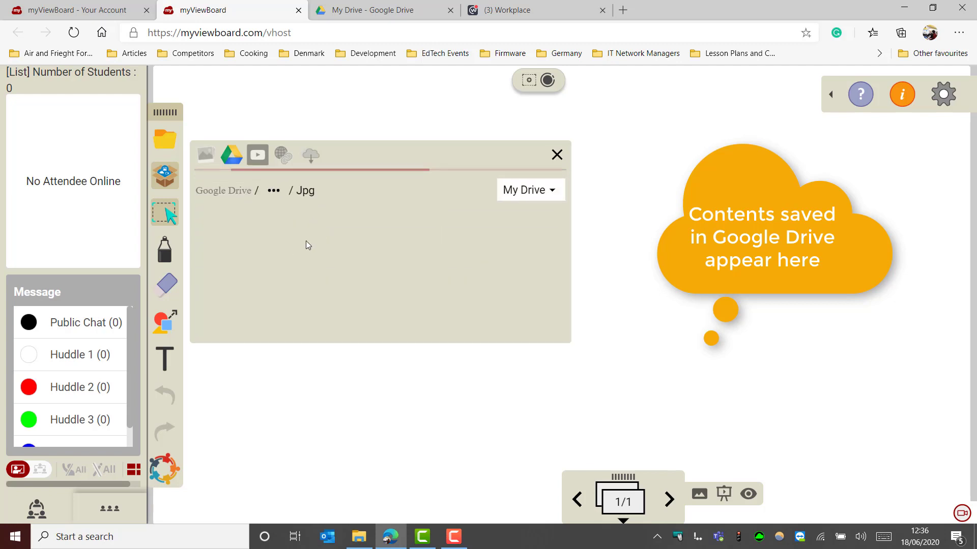
pyautogui.scroll(-3, 314, 240)
pyautogui.scroll(-2, 316, 245)
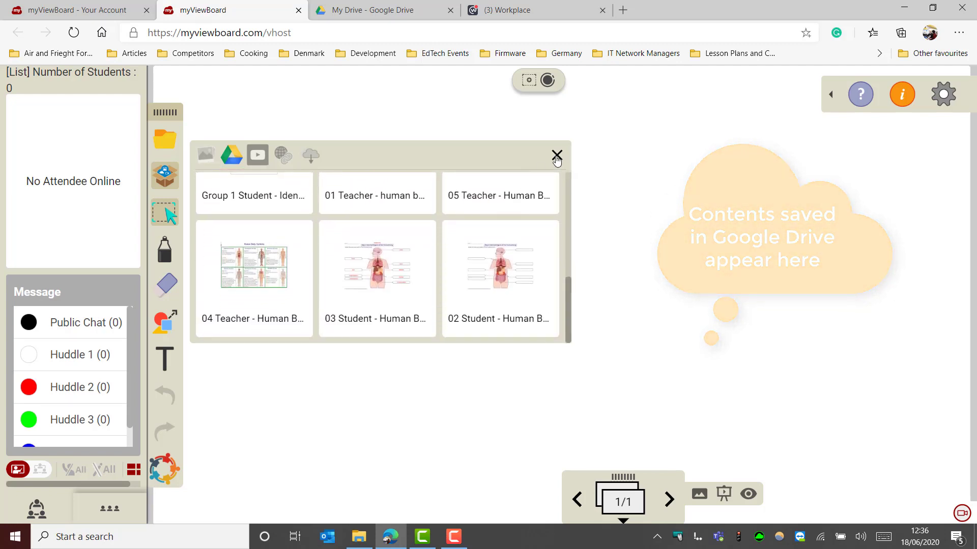
pyautogui.click(557, 156)
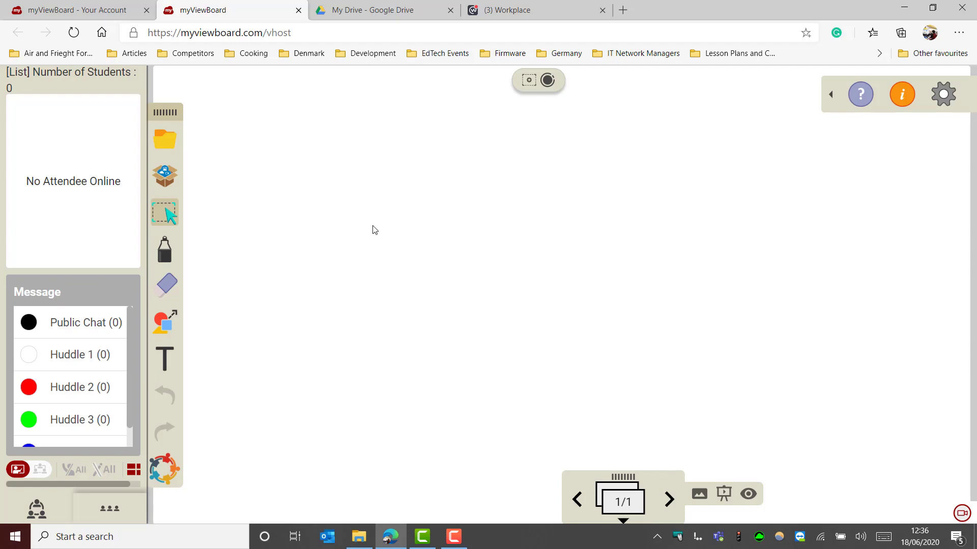
# - Open the background settings and examine the backgrounds saved in Google Drive and the myViewBoard Originals
pyautogui.click(700, 496)
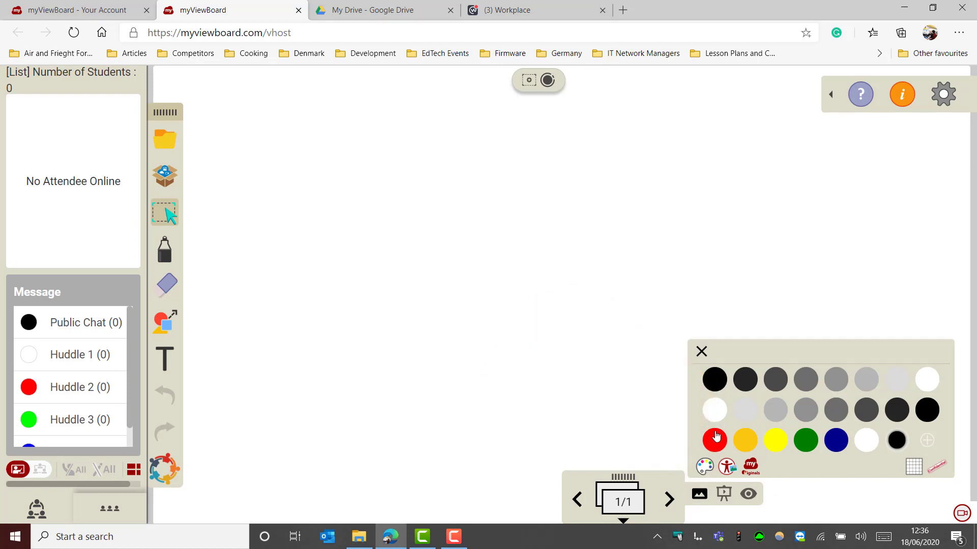
pyautogui.click(728, 468)
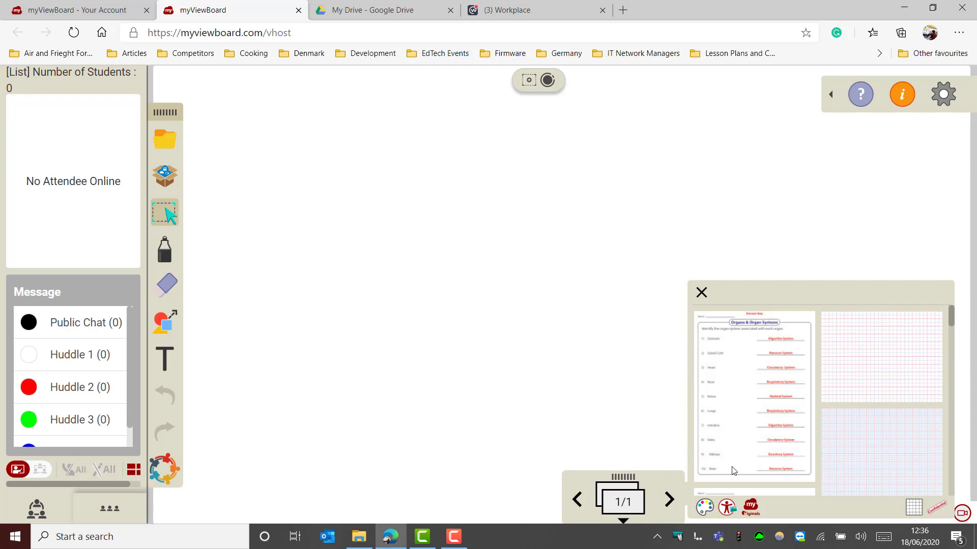
pyautogui.scroll(-5, 787, 397)
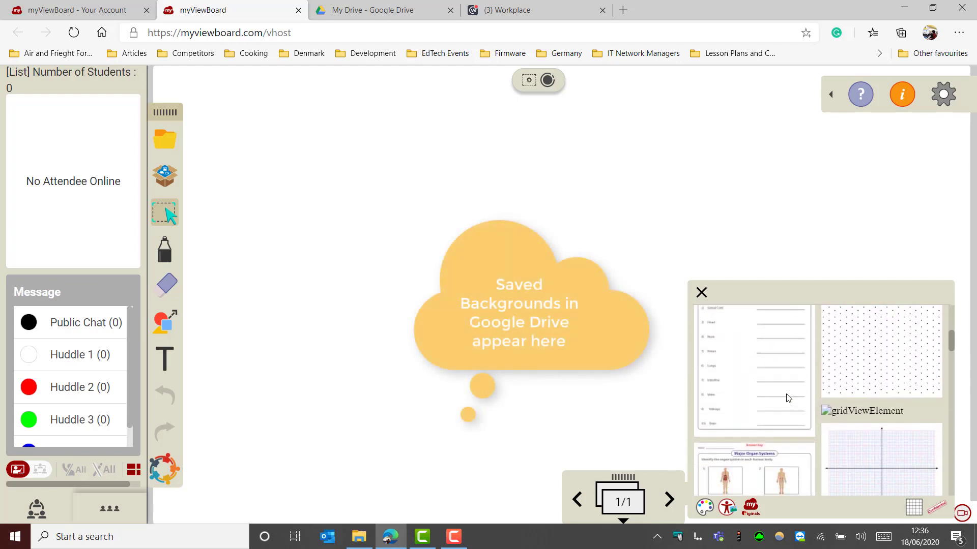
pyautogui.scroll(-10, 786, 395)
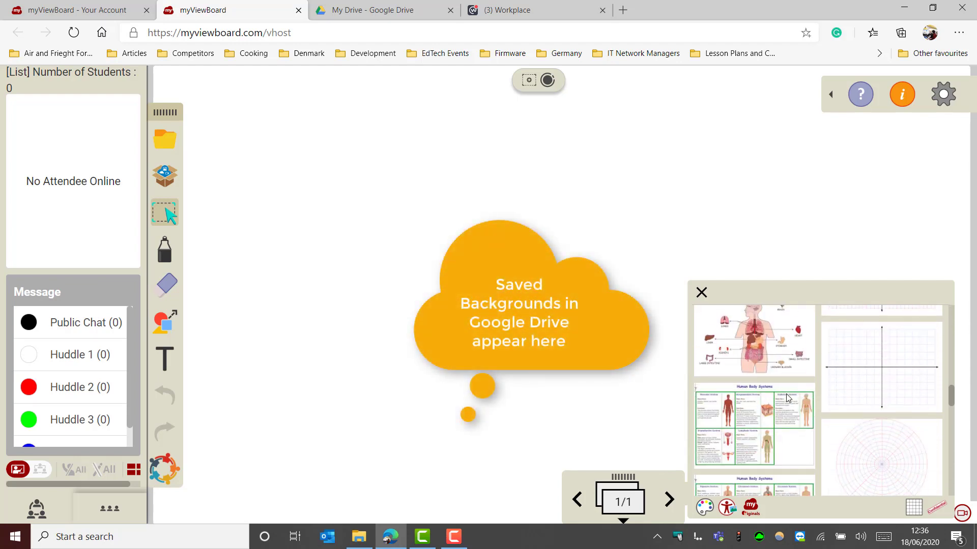
pyautogui.scroll(-10, 786, 397)
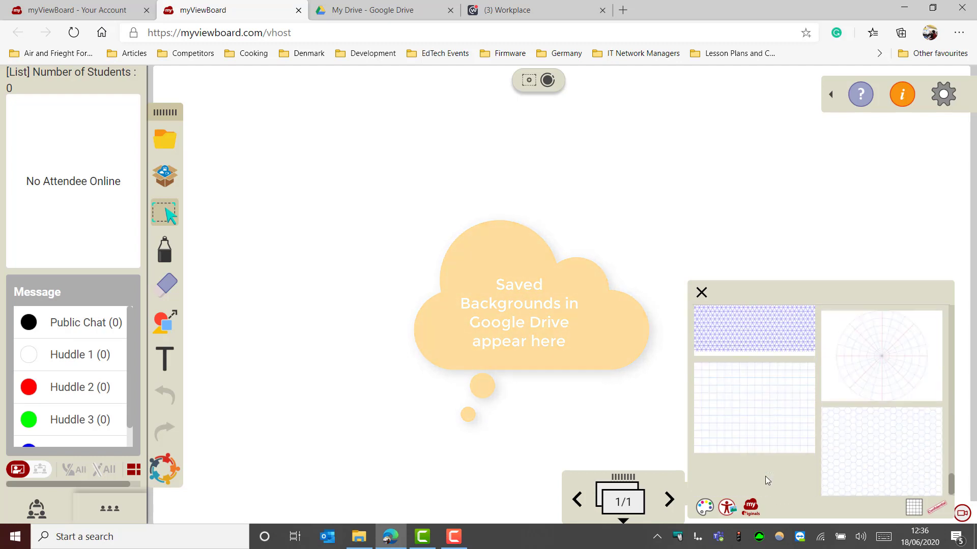
pyautogui.click(752, 511)
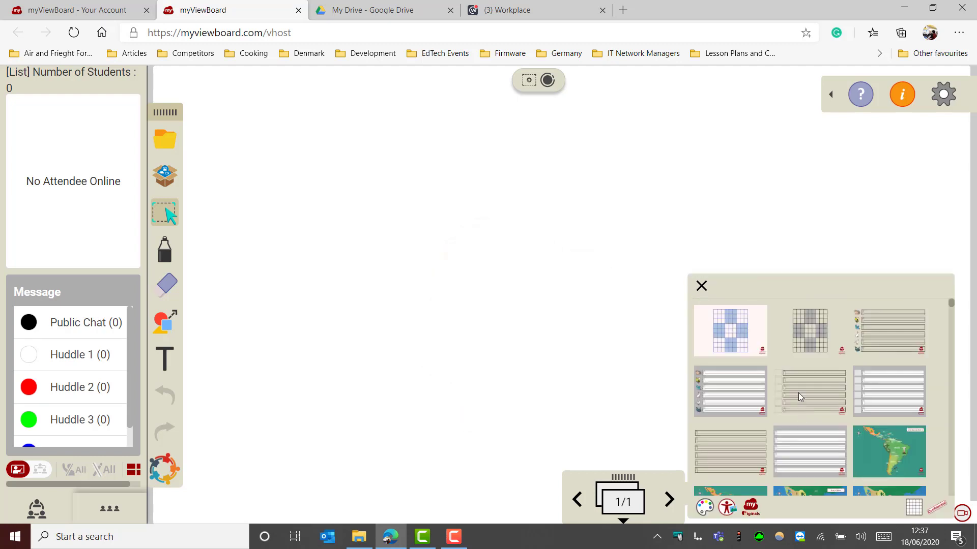
pyautogui.scroll(-6, 802, 387)
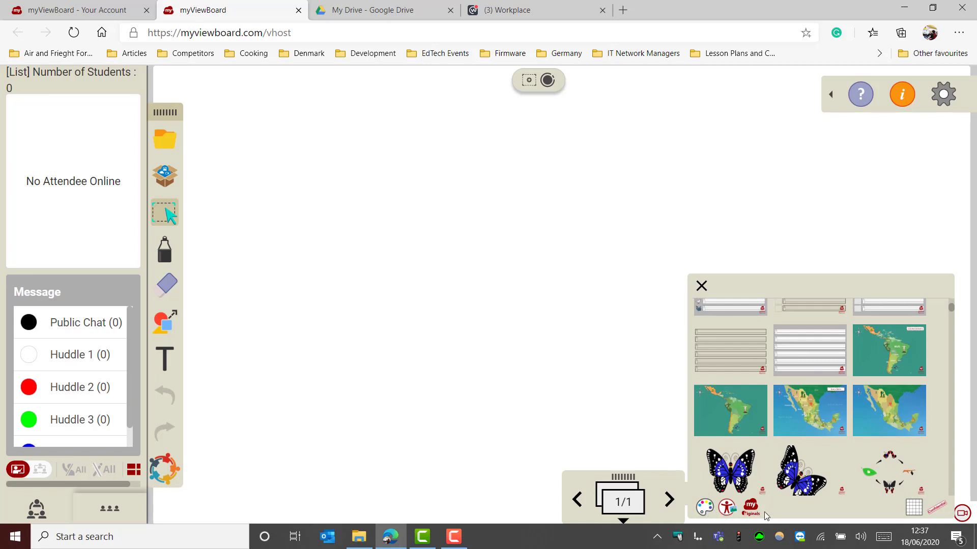
# - Try the grid and the Confidential watermark on the page, switching each one back off
pyautogui.click(913, 509)
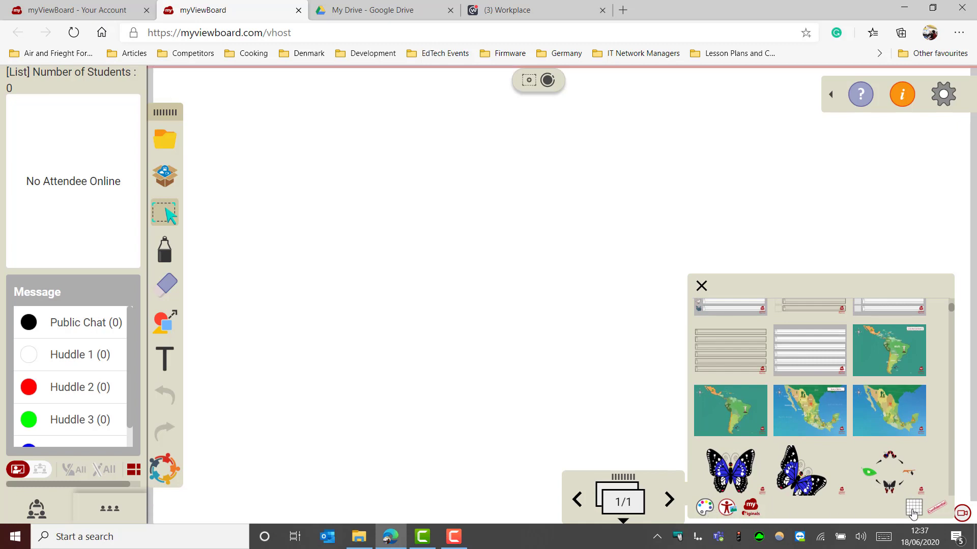
pyautogui.click(912, 511)
pyautogui.click(936, 512)
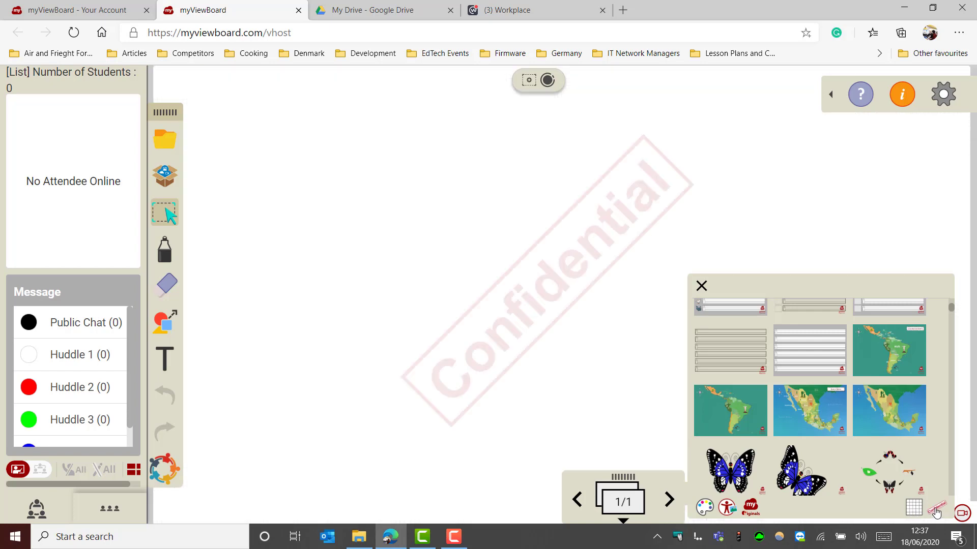
pyautogui.click(937, 512)
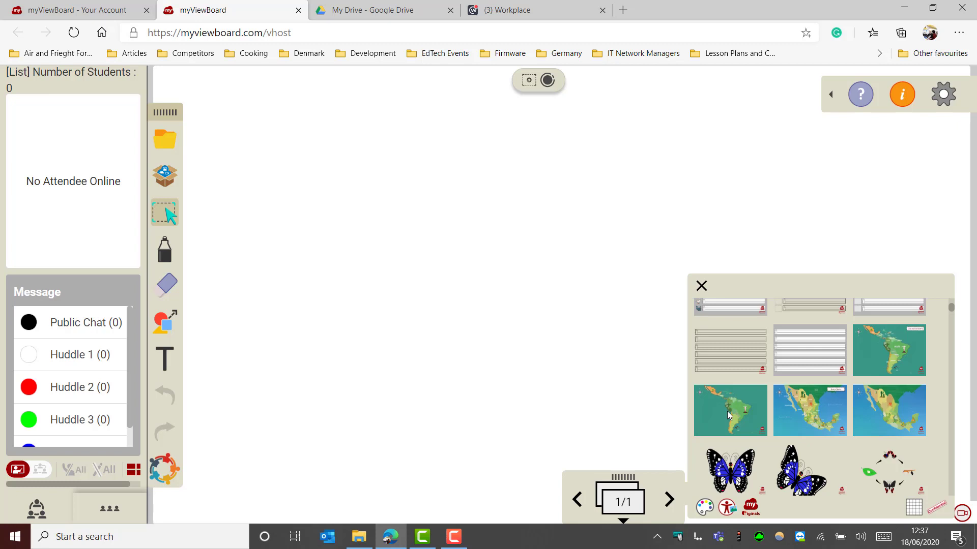
# - Apply the saved "Major Internal Organs of the Human Body" image as the background of this page only
pyautogui.click(728, 509)
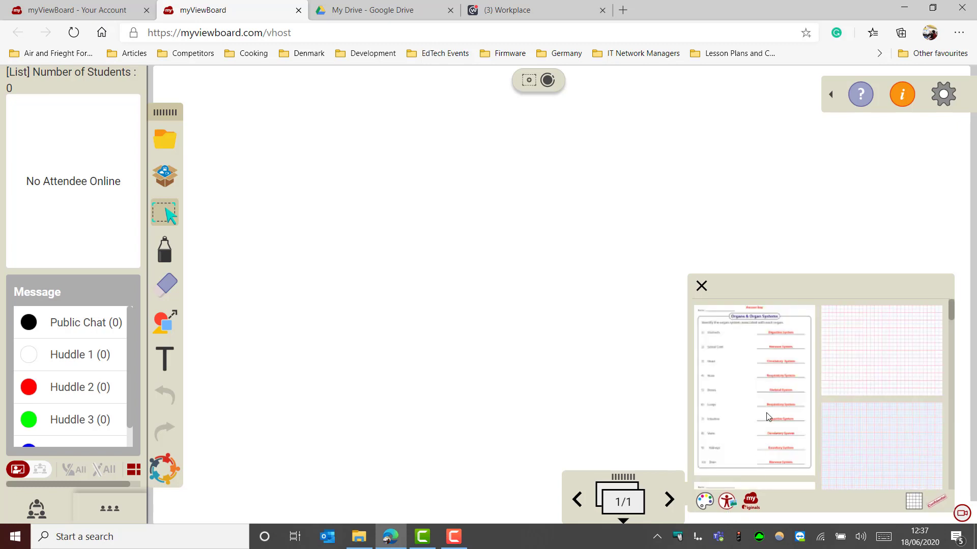
pyautogui.scroll(-5, 832, 369)
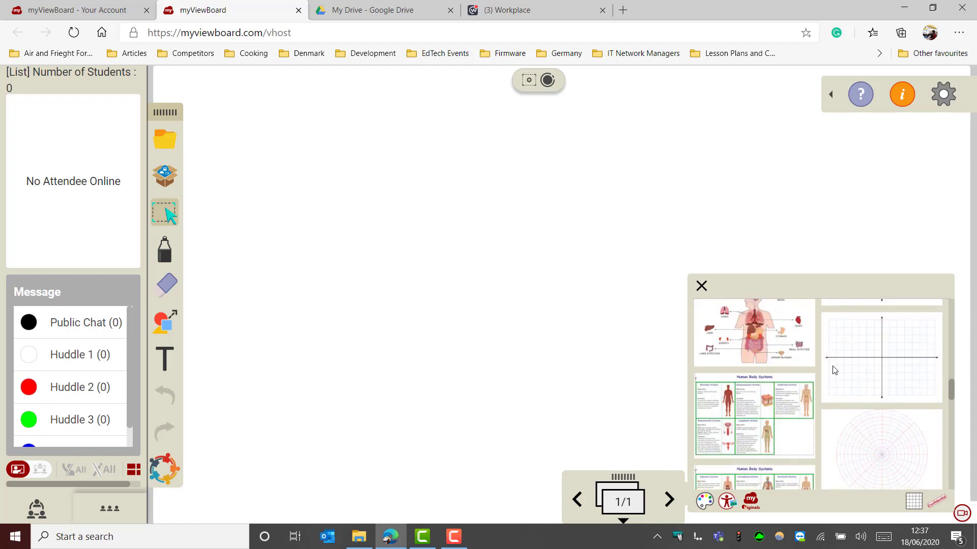
pyautogui.scroll(1, 836, 367)
pyautogui.click(747, 378)
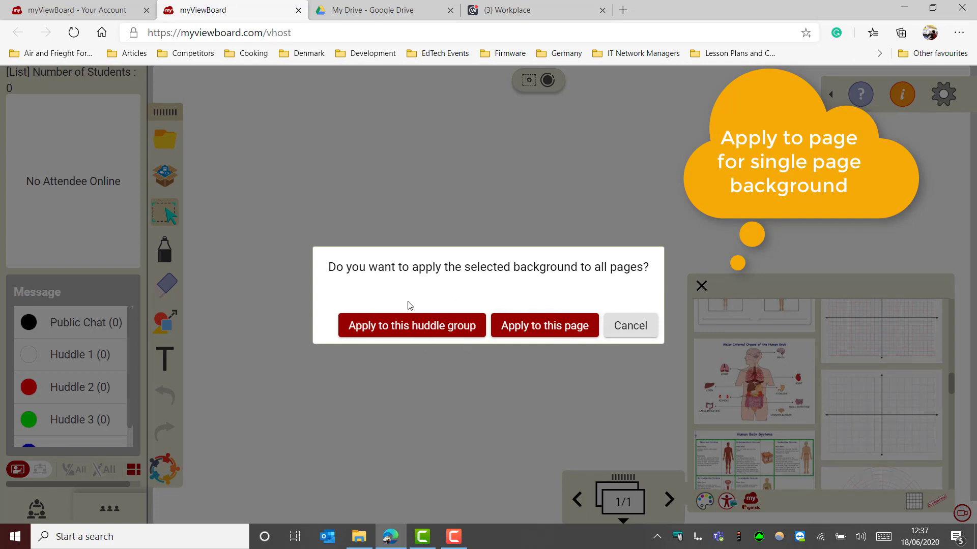
pyautogui.click(557, 330)
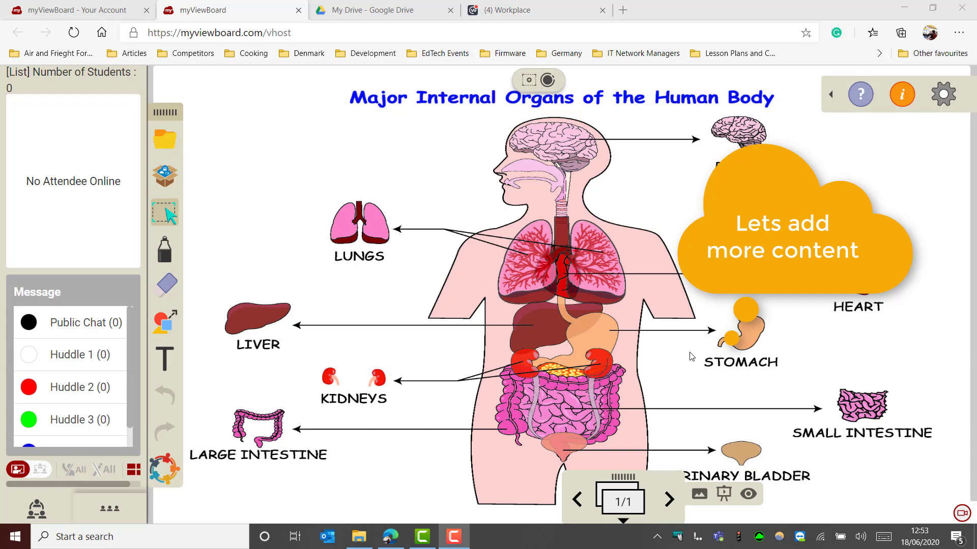
# - Add a new page after page 1 and search the Magic Box images for "human body systems"
pyautogui.click(623, 522)
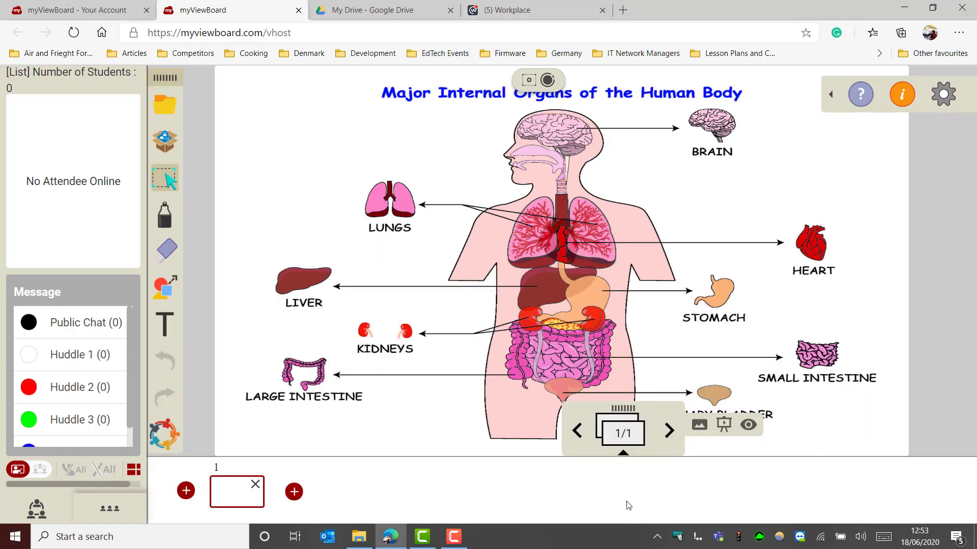
pyautogui.click(294, 492)
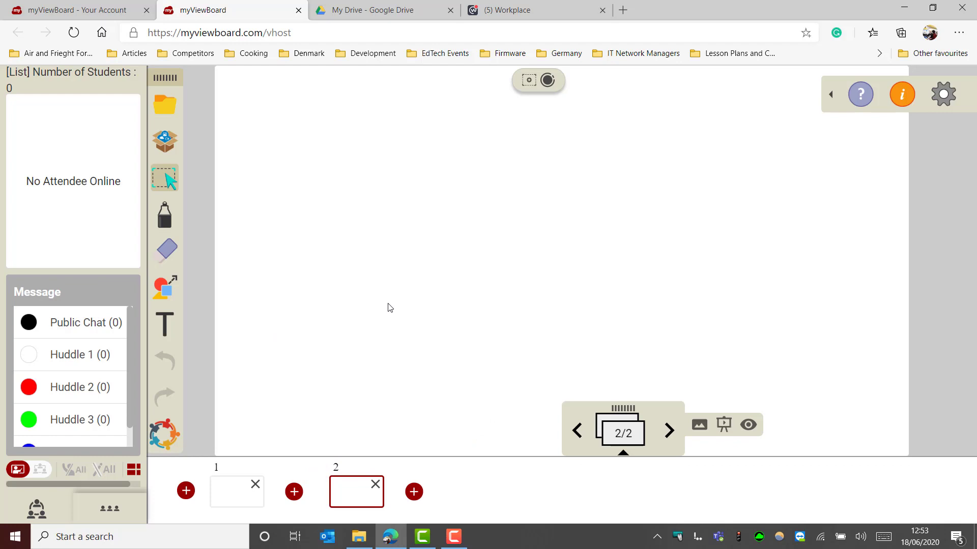
pyautogui.click(168, 143)
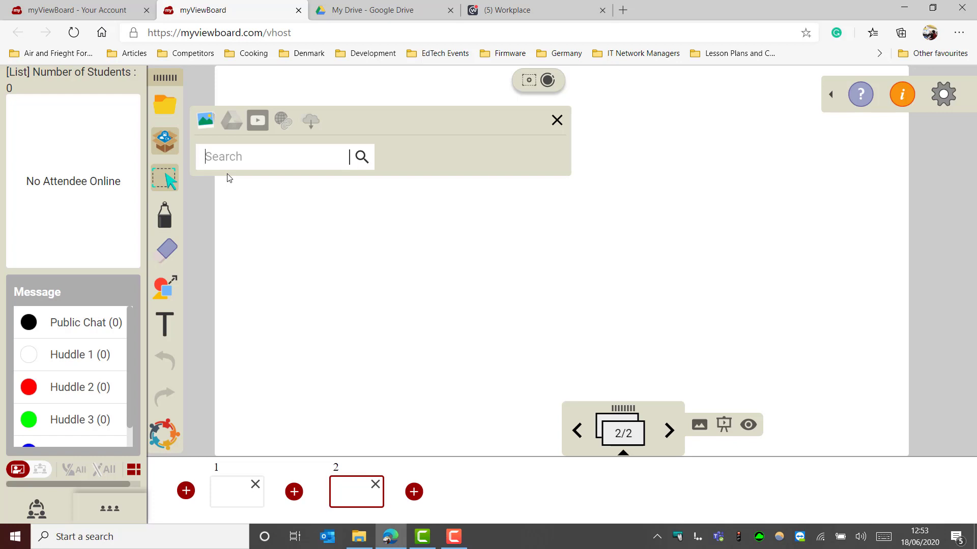
pyautogui.write('human')
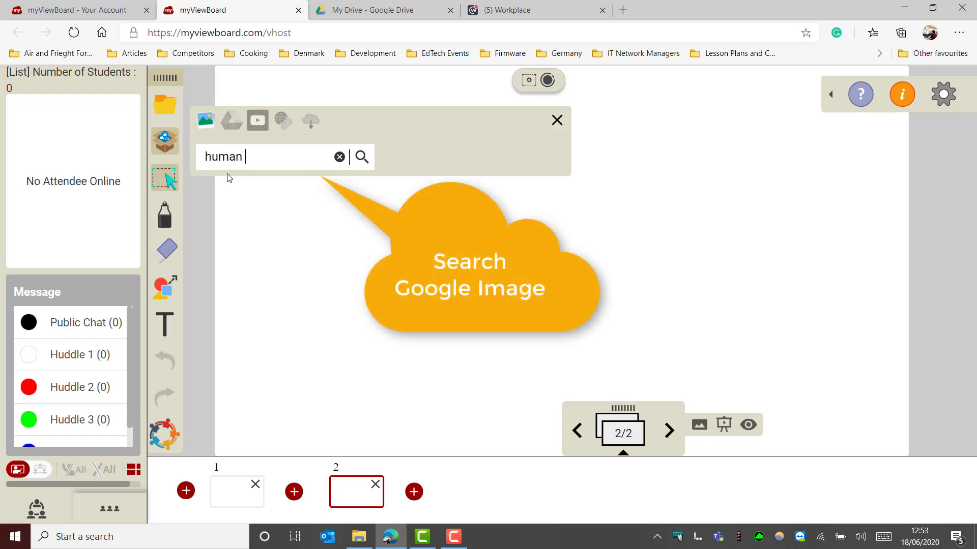
pyautogui.write(' body systems')
pyautogui.click(361, 157)
pyautogui.scroll(-2, 397, 260)
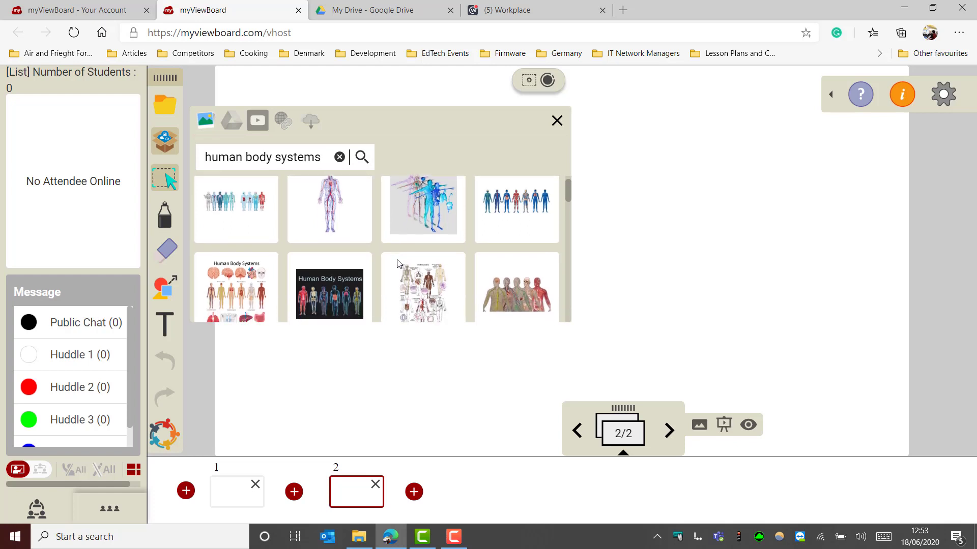
# - Place the Human Body Systems poster with three rows of figures and organs on page 2, close the Magic Box and enlarge the image
pyautogui.moveTo(243, 269); pyautogui.dragTo(643, 203)
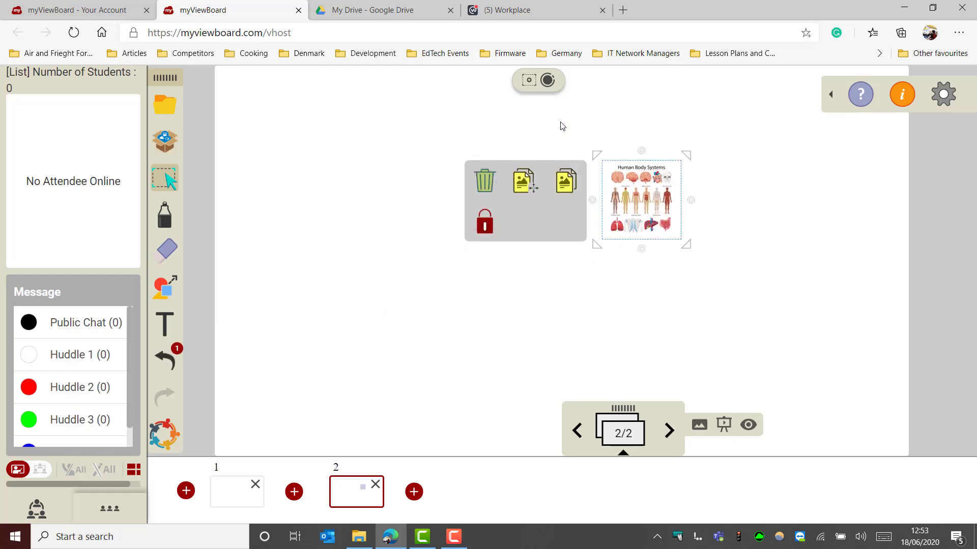
pyautogui.click(557, 121)
pyautogui.moveTo(595, 245); pyautogui.dragTo(328, 442)
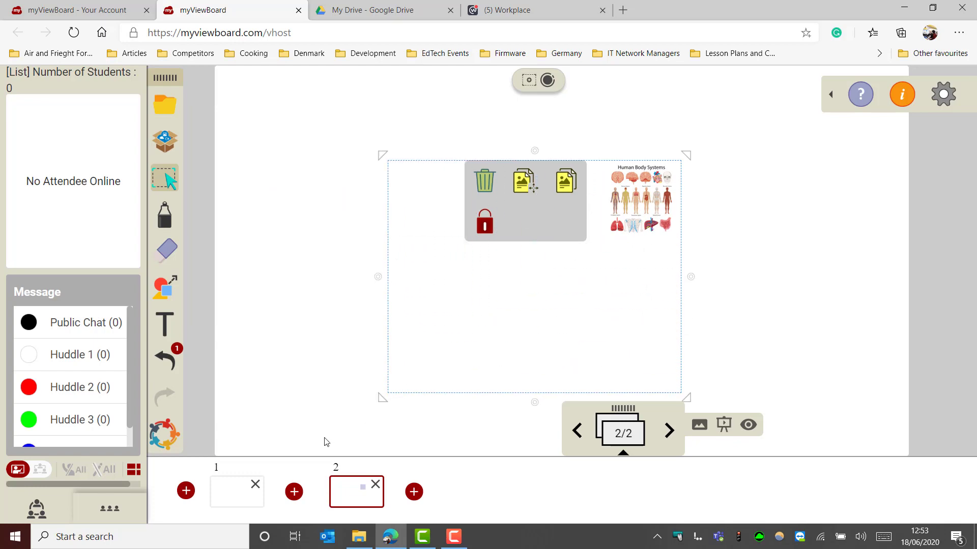
# - Enlarge the Human Body Systems poster to fill most of page 2, shift it slightly upward and lock it in place
pyautogui.moveTo(379, 153); pyautogui.dragTo(301, 81)
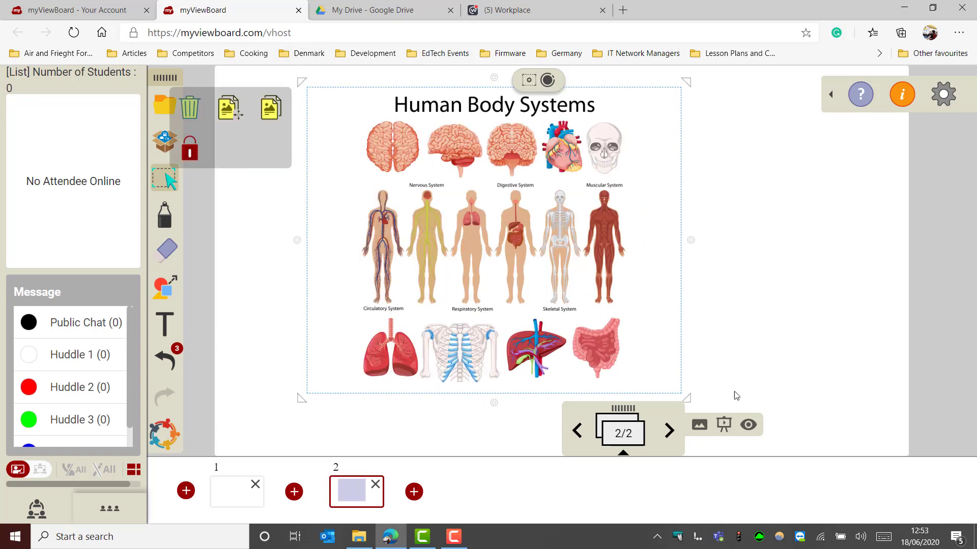
pyautogui.moveTo(688, 398); pyautogui.dragTo(785, 418)
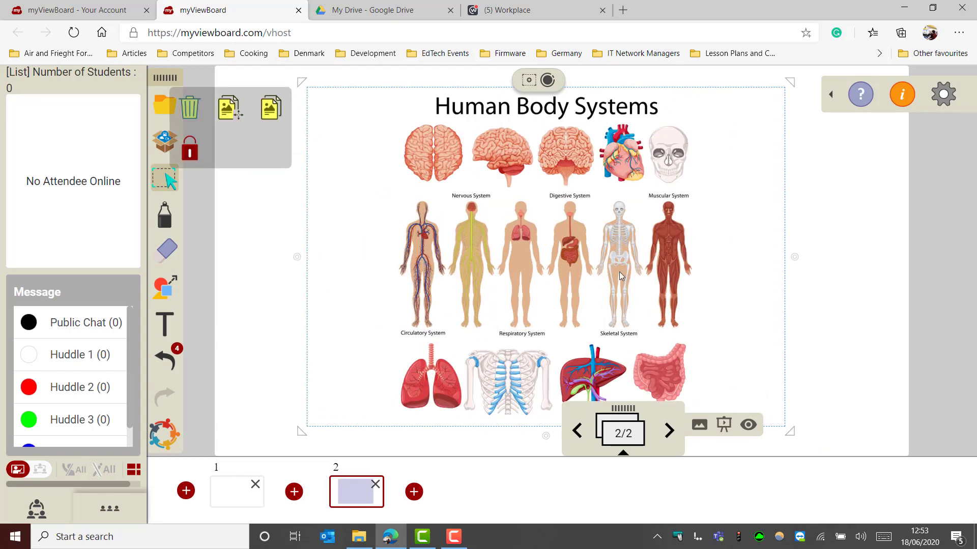
pyautogui.click(615, 267)
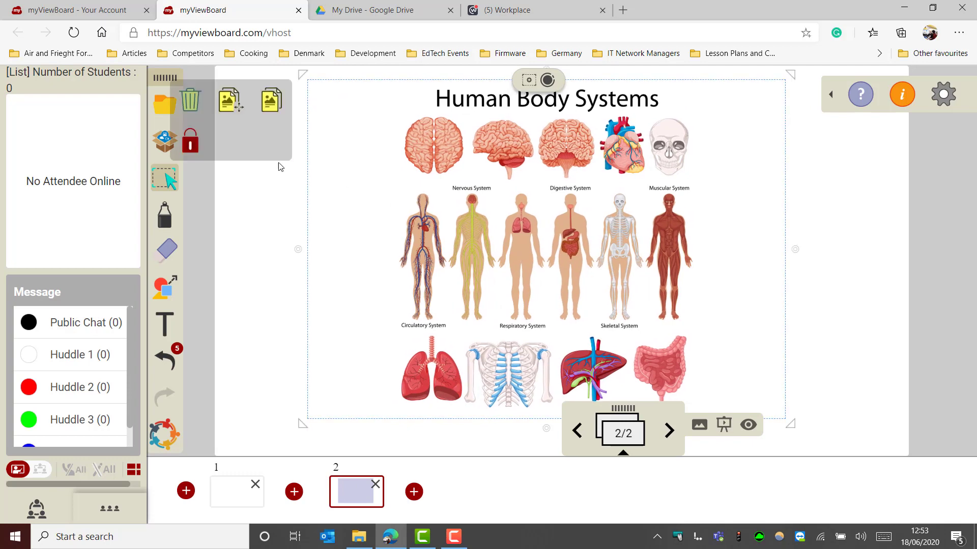
pyautogui.click(190, 141)
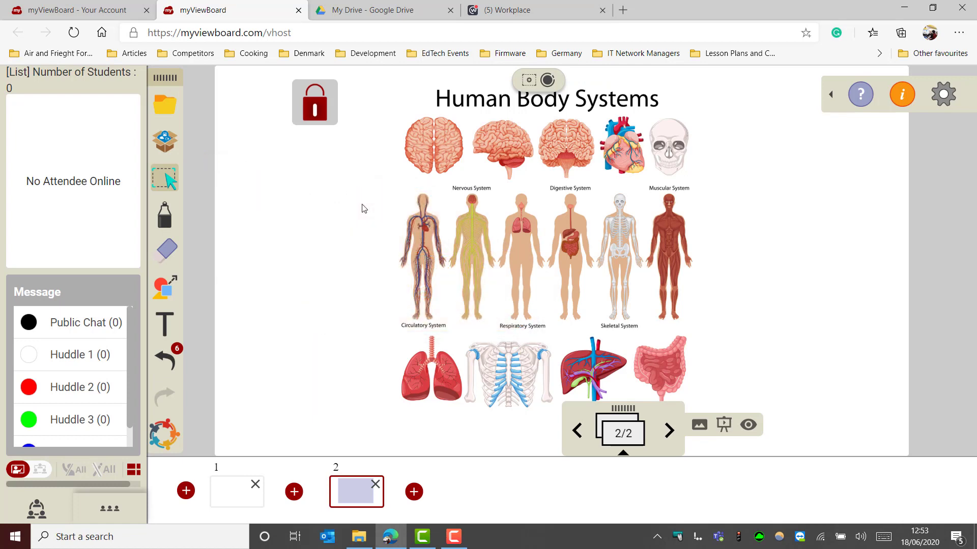
# - Add a new page after page 2 and search YouTube in the Magic Box for "humand body systems"
pyautogui.click(413, 491)
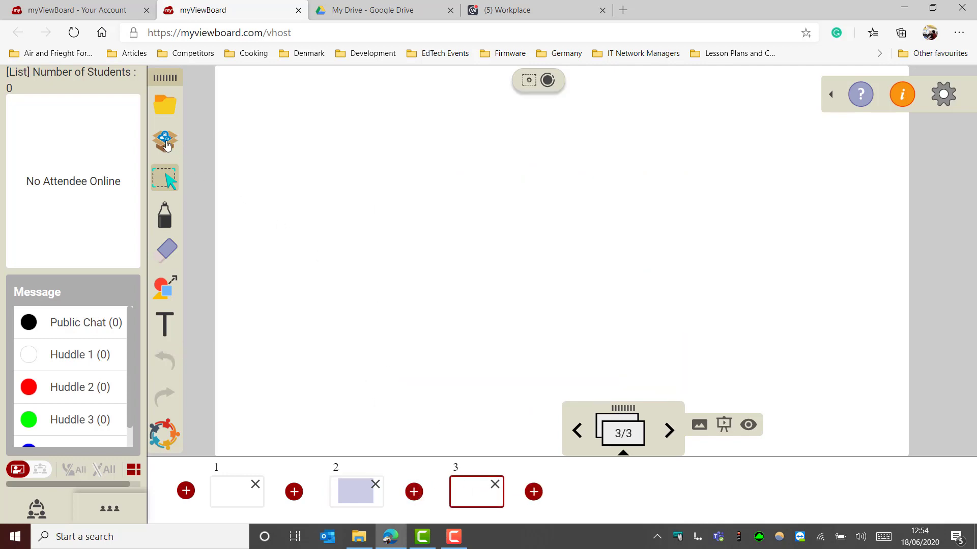
pyautogui.click(167, 146)
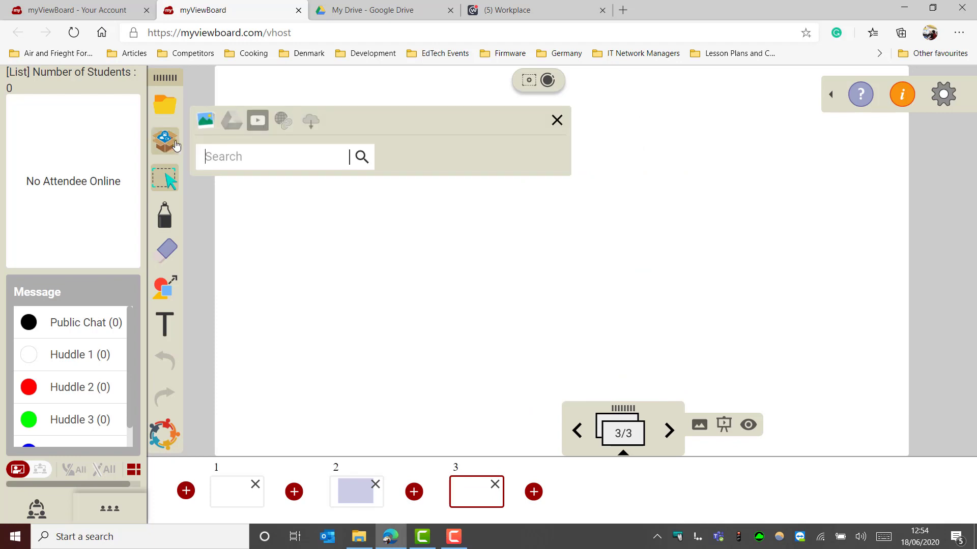
pyautogui.click(257, 120)
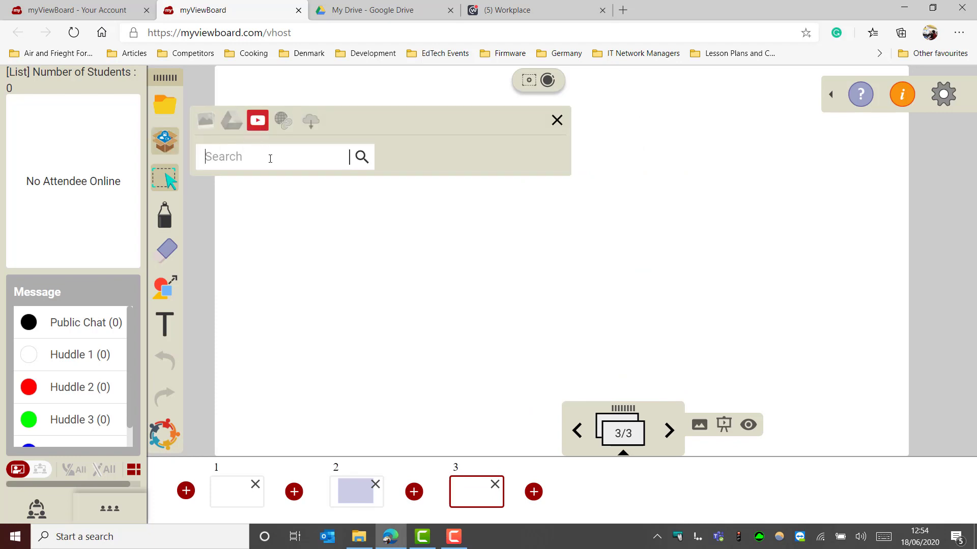
pyautogui.write('humand bo')
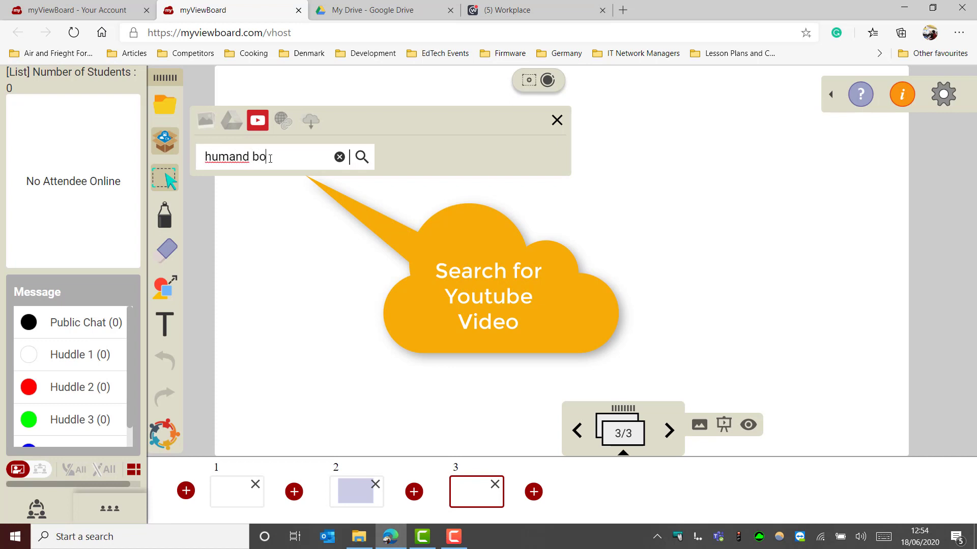
pyautogui.write('dy systems')
pyautogui.press('Return')
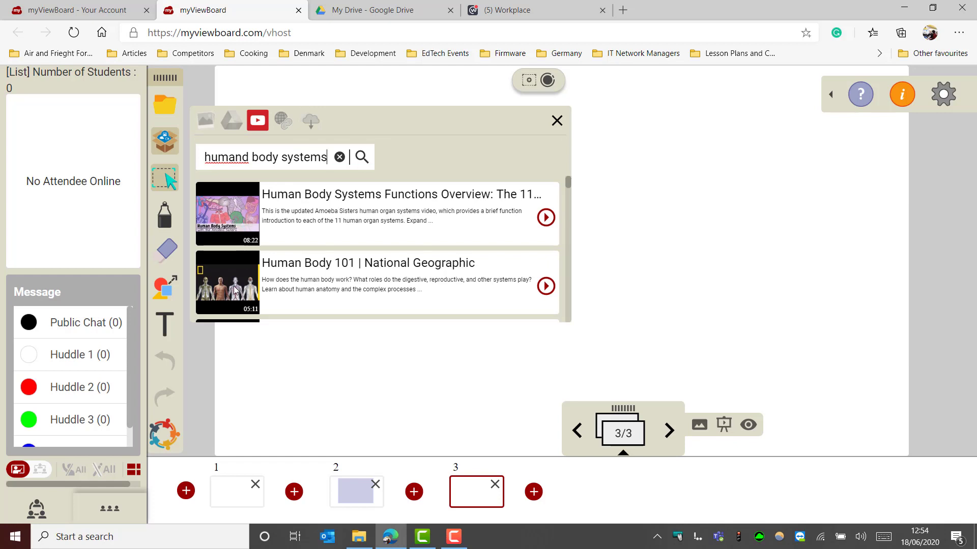
# - Place the "Human Body 101 | National Geographic" video on page 3, close the Magic Box, and enlarge and centre the video
pyautogui.moveTo(234, 288); pyautogui.dragTo(646, 228)
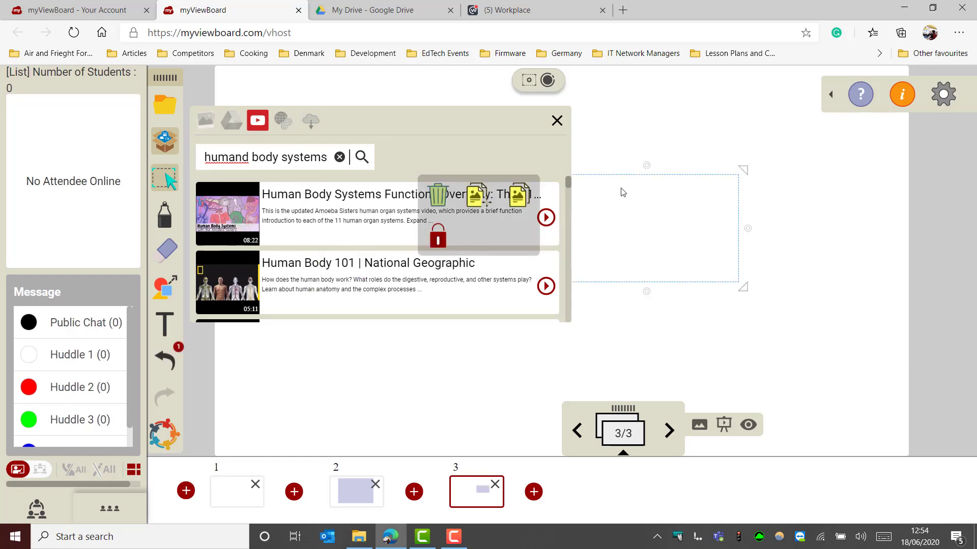
pyautogui.click(557, 121)
pyautogui.moveTo(549, 286); pyautogui.dragTo(311, 381)
pyautogui.moveTo(325, 170); pyautogui.dragTo(259, 66)
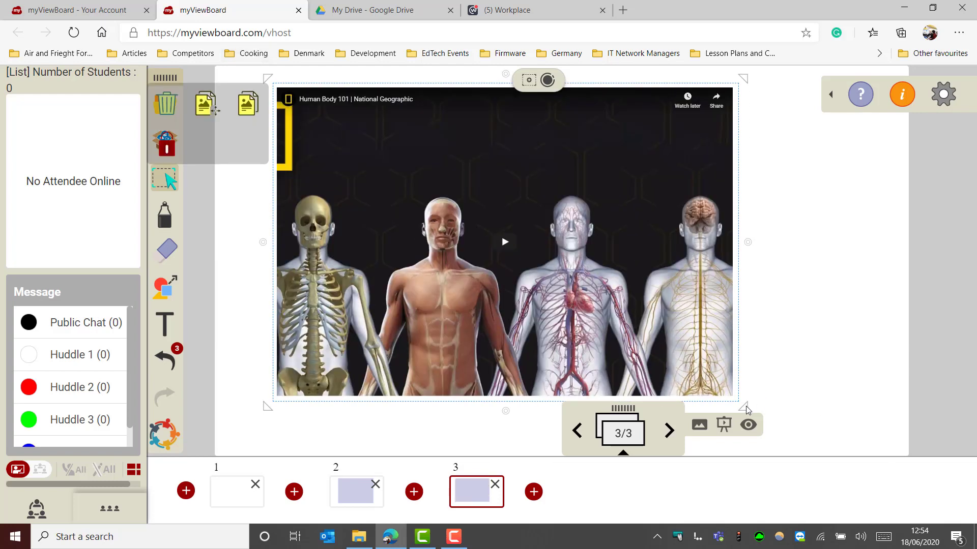
pyautogui.moveTo(688, 165); pyautogui.dragTo(738, 168)
pyautogui.moveTo(319, 410); pyautogui.dragTo(287, 434)
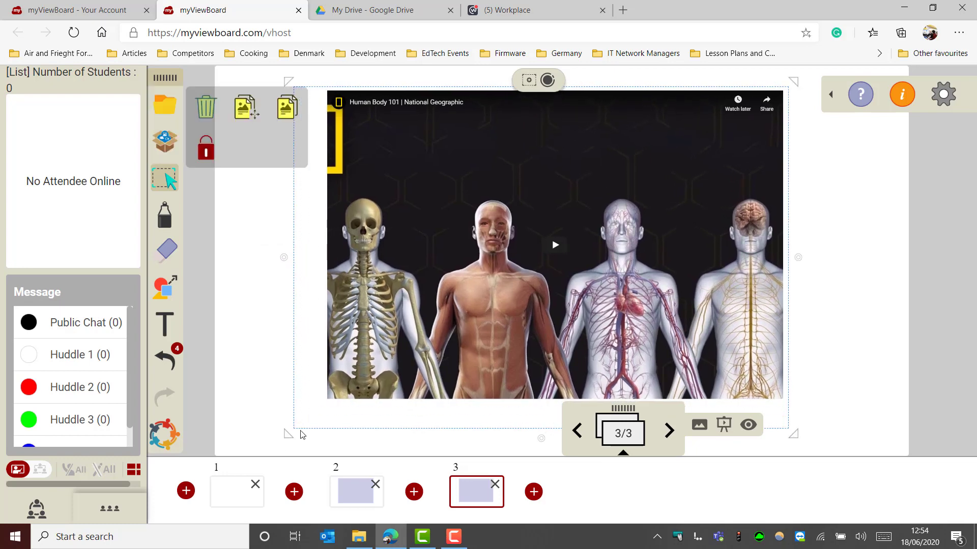
pyautogui.moveTo(531, 306); pyautogui.dragTo(536, 306)
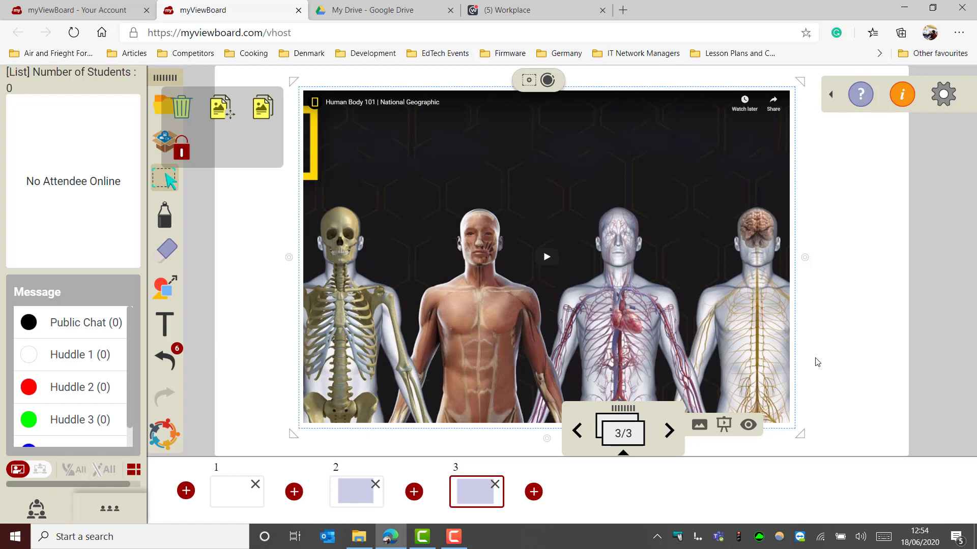
# - Collapse and reopen the page thumbnails, and add a new page after page 3
pyautogui.click(624, 459)
pyautogui.click(623, 521)
pyautogui.click(533, 492)
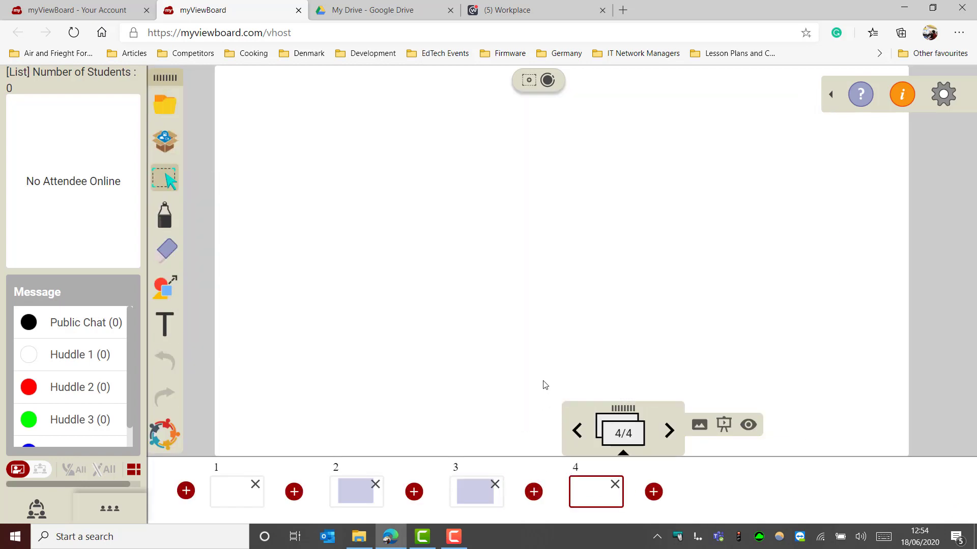
# - Apply the six-panel Human Body Systems chart starting with the digestive system as the background of page 4 only, and close the background settings
pyautogui.click(700, 429)
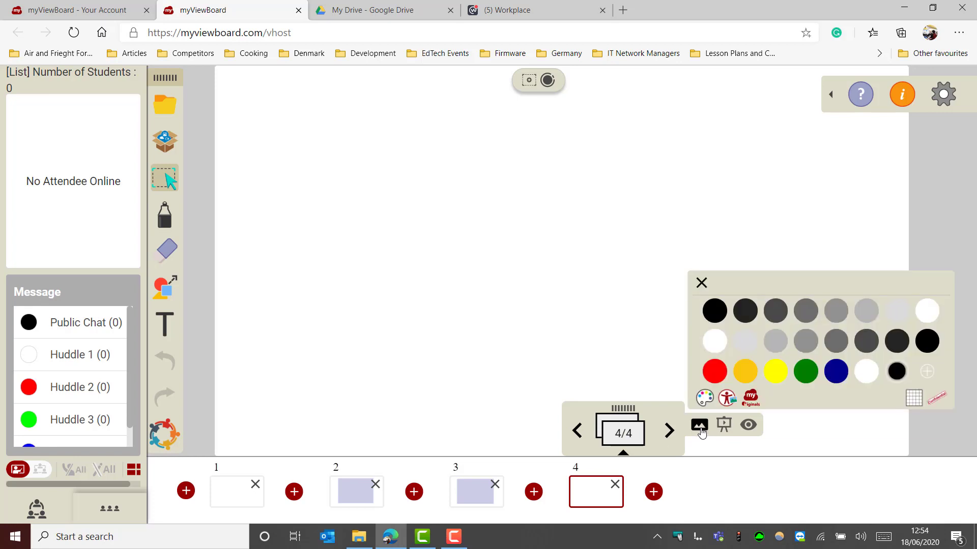
pyautogui.click(733, 403)
pyautogui.scroll(-8, 747, 335)
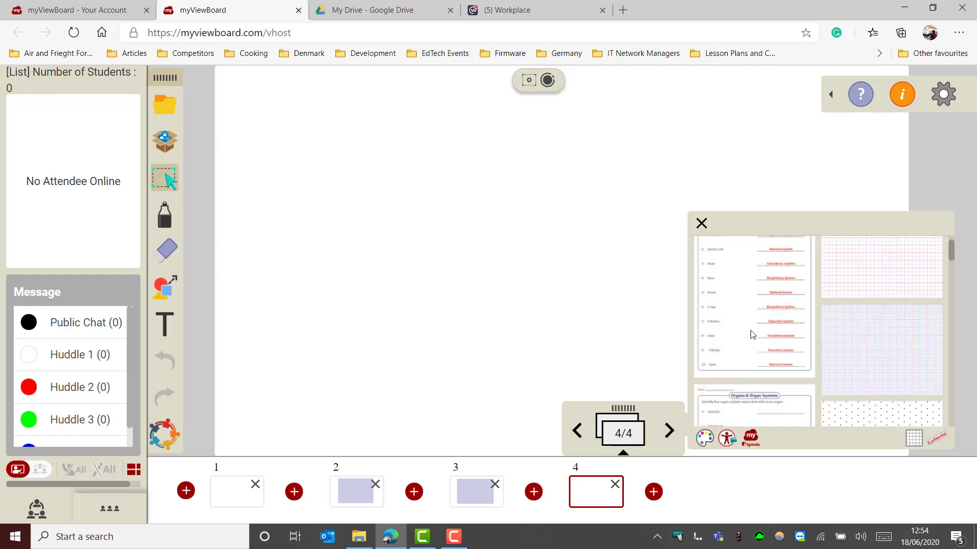
pyautogui.scroll(-5, 752, 333)
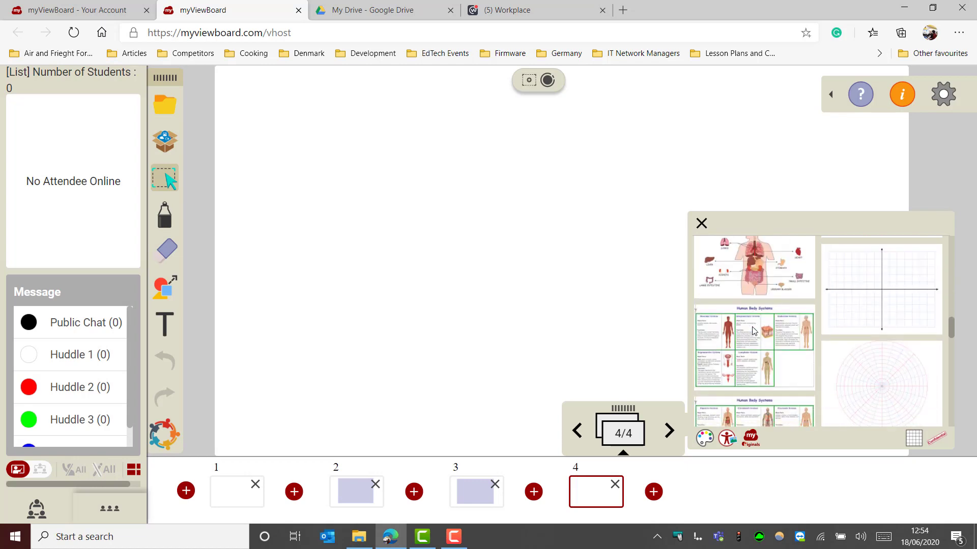
pyautogui.click(762, 395)
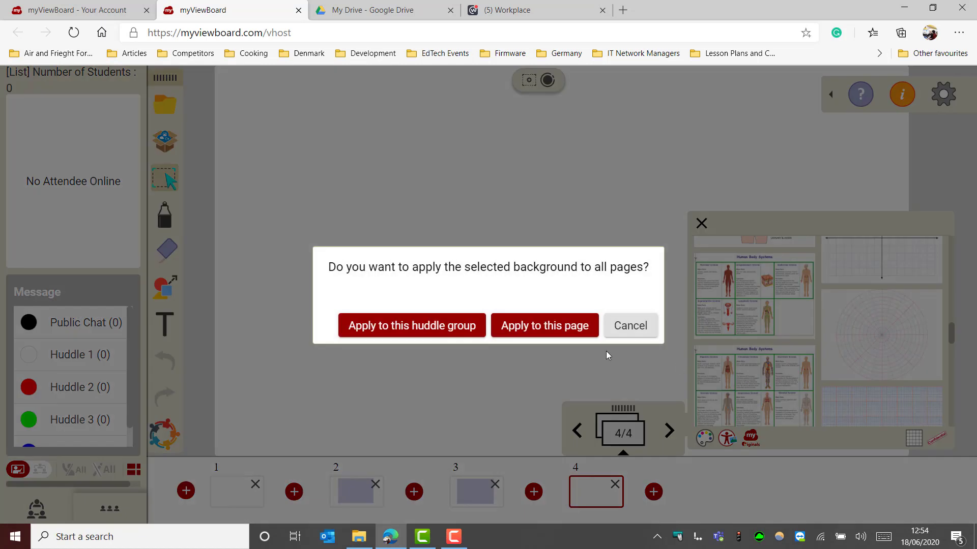
pyautogui.click(539, 329)
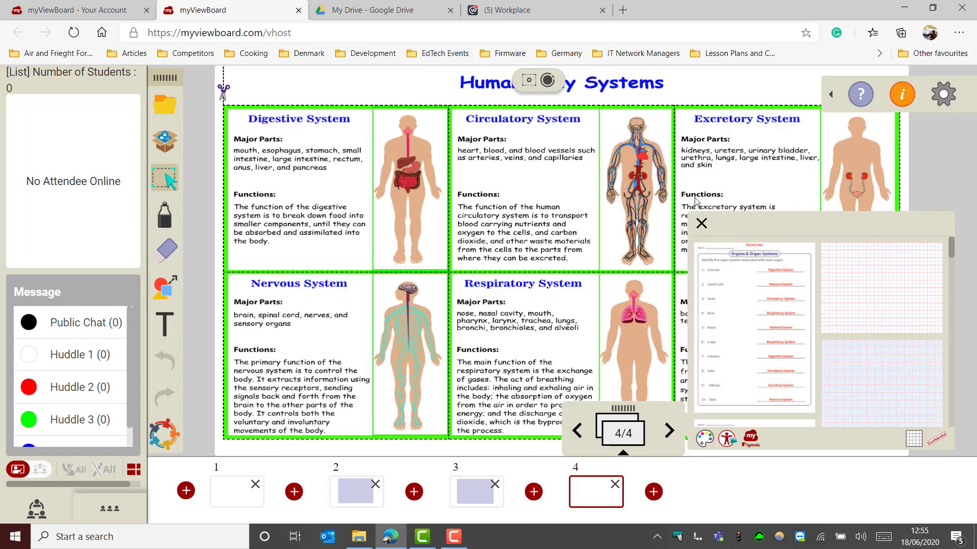
pyautogui.click(701, 224)
# - Add a new page after page 4 and apply the five-panel Human Body Systems chart as the background of that page only
pyautogui.click(654, 492)
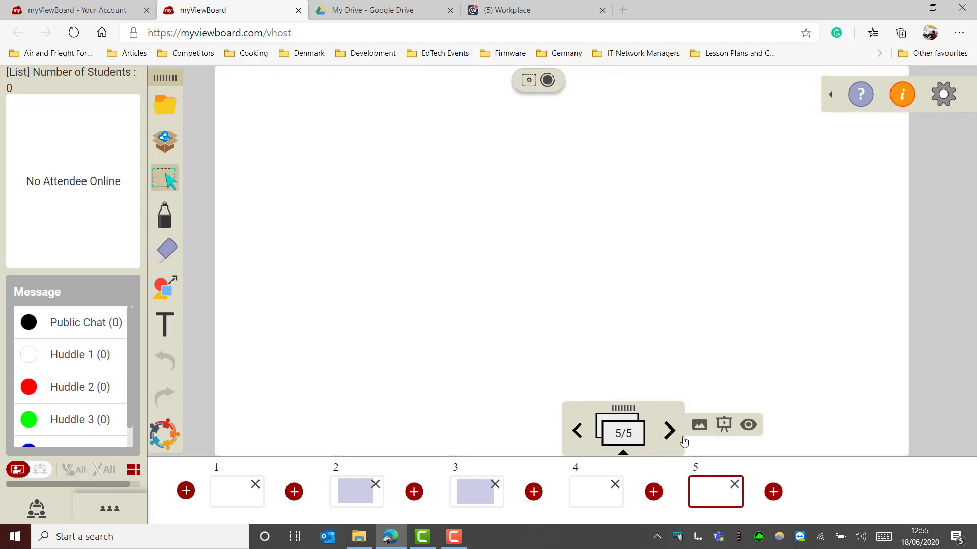
pyautogui.click(700, 425)
pyautogui.click(729, 396)
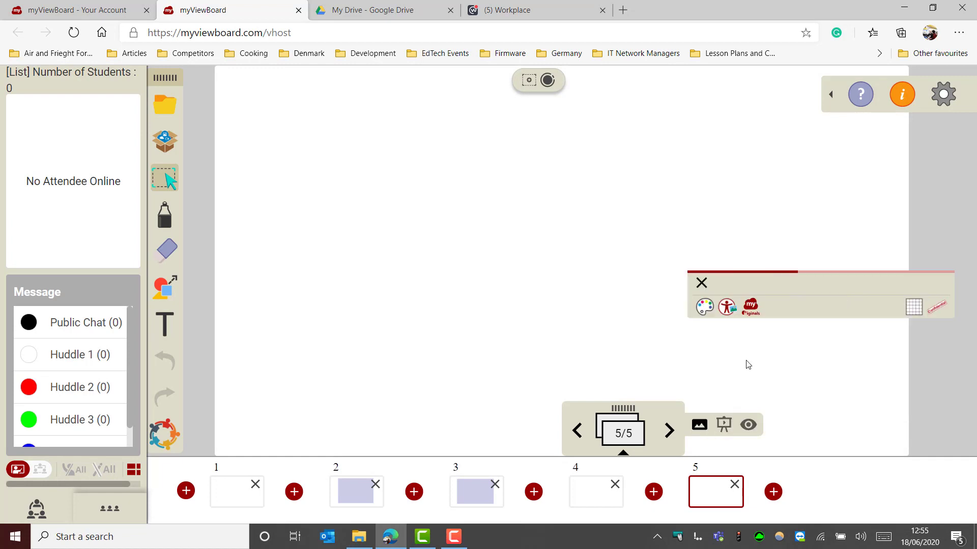
pyautogui.scroll(-10, 750, 362)
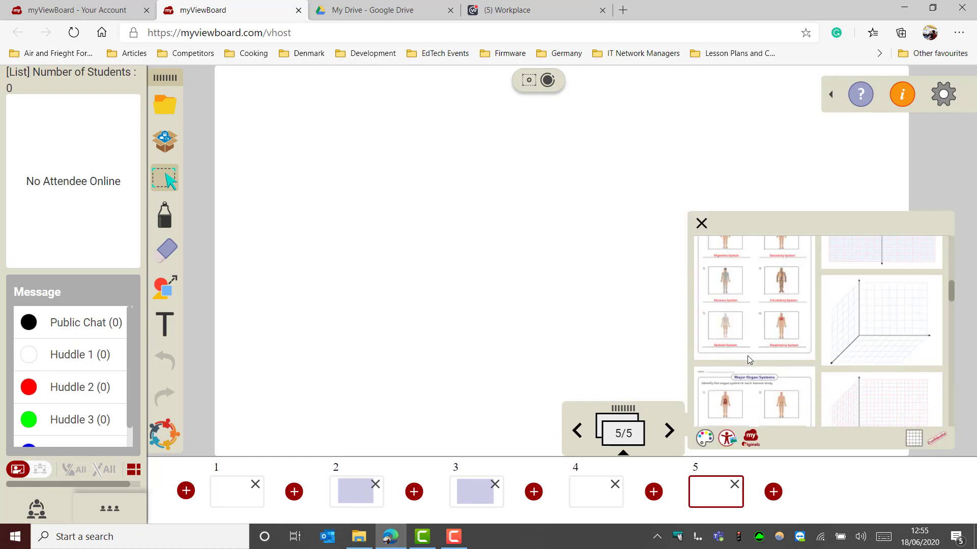
pyautogui.click(763, 301)
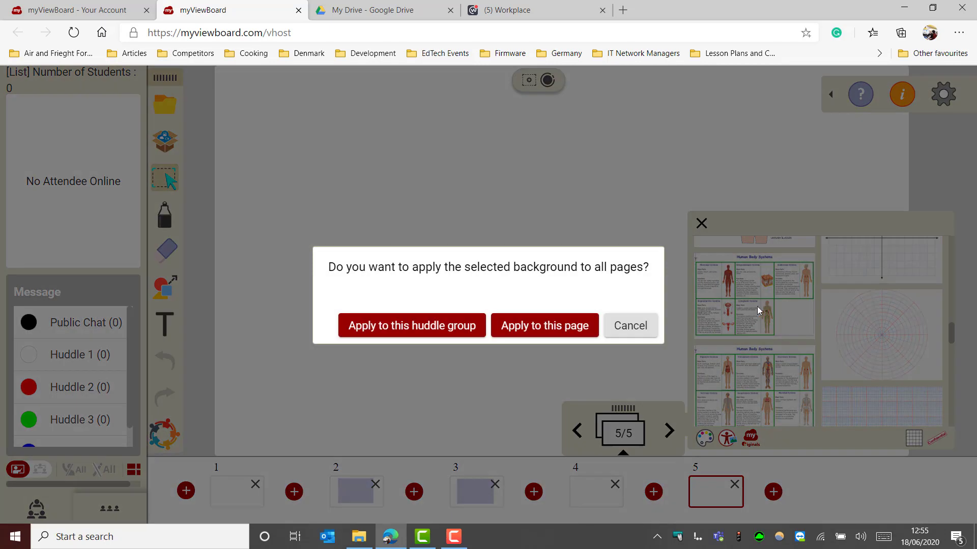
pyautogui.click(558, 336)
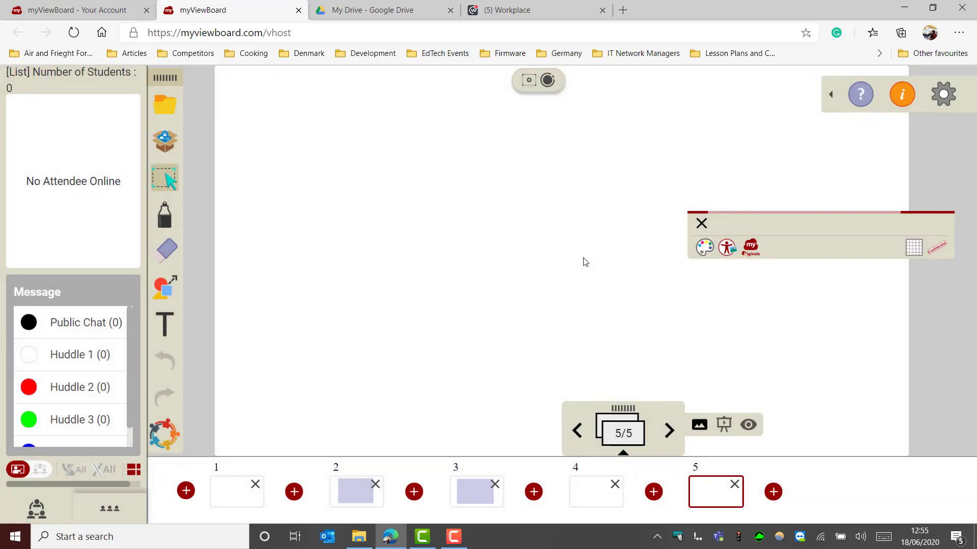